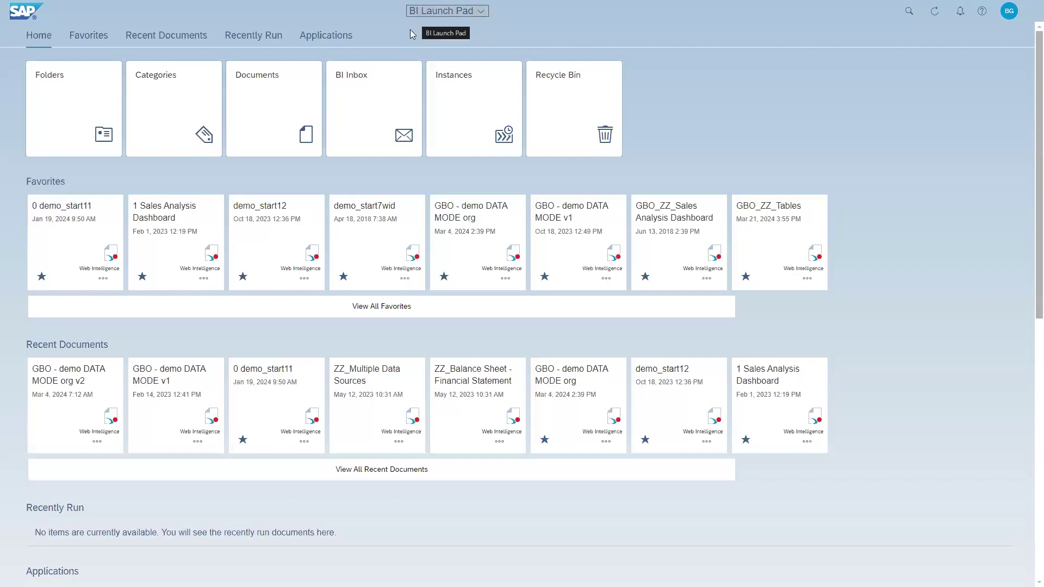
Look at the documents stored in the personal folders and return to the launch pad home page
left_click(75, 131)
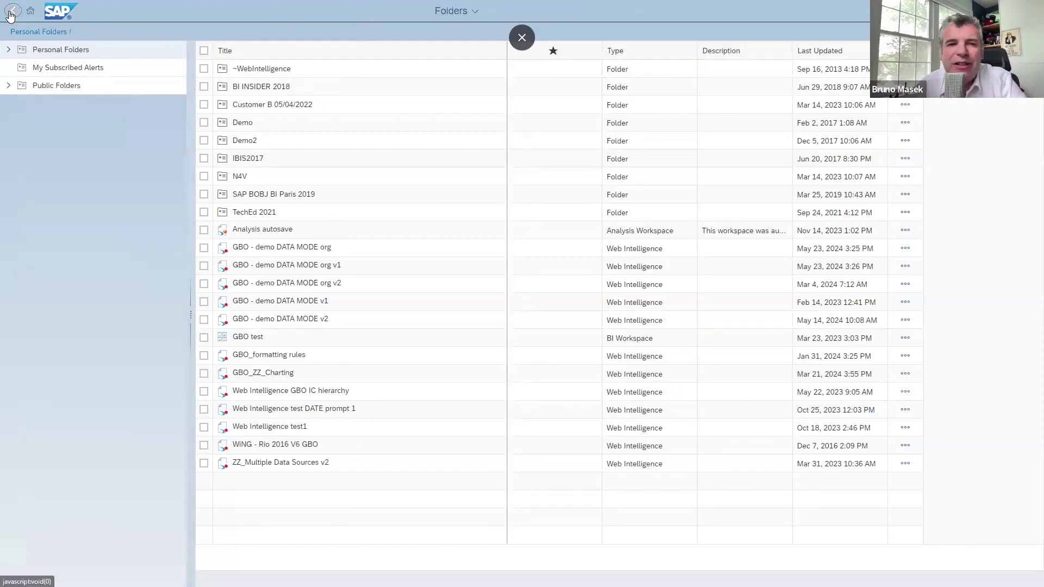
left_click(10, 13)
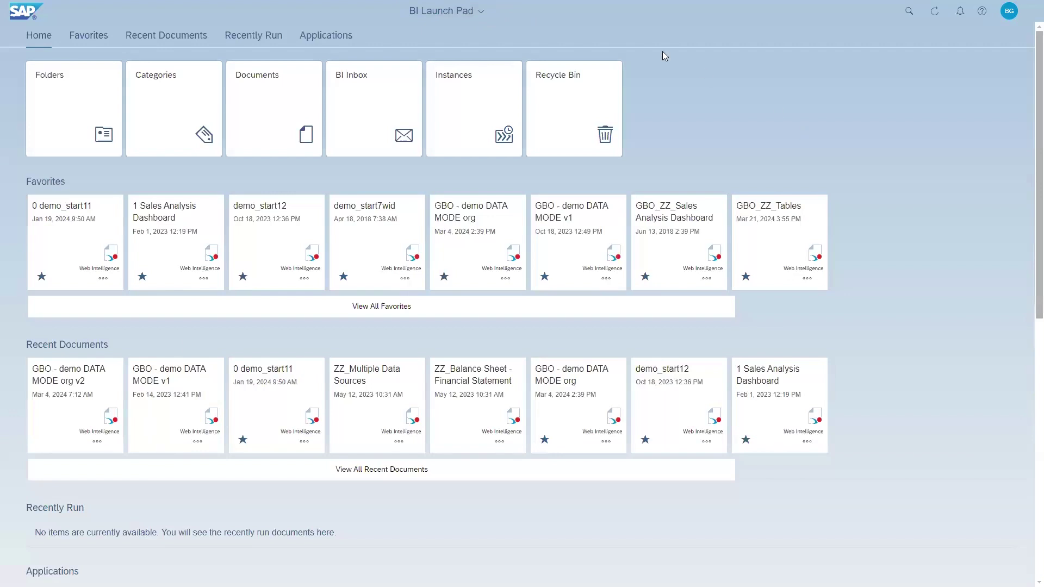
Switch to the GBO - demo DATA MODE org document and view its Query 1 + Query 2 dataset as rows in Data mode
left_click(478, 11)
left_click(447, 57)
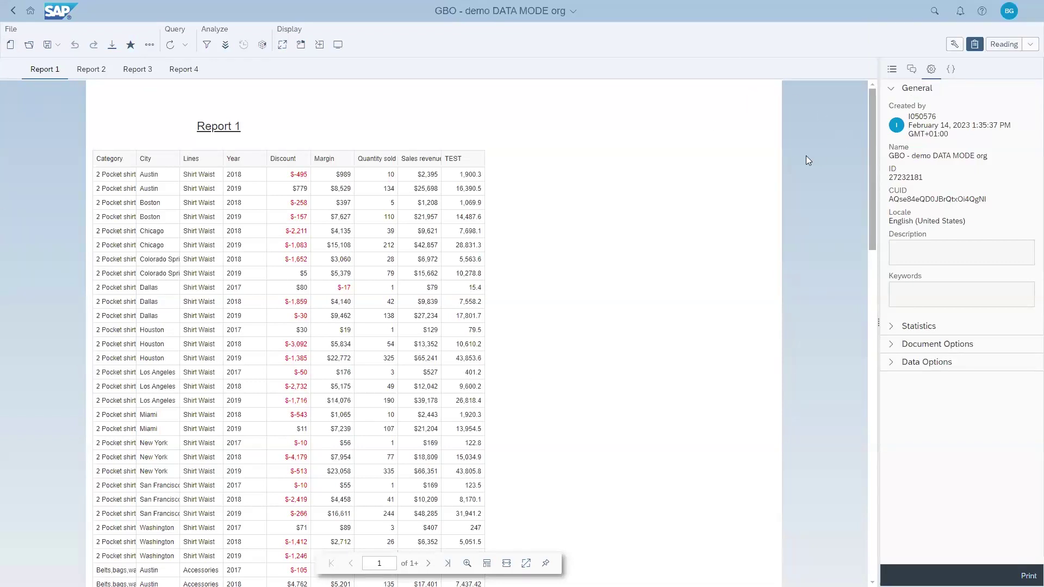
left_click(1030, 44)
left_click(985, 78)
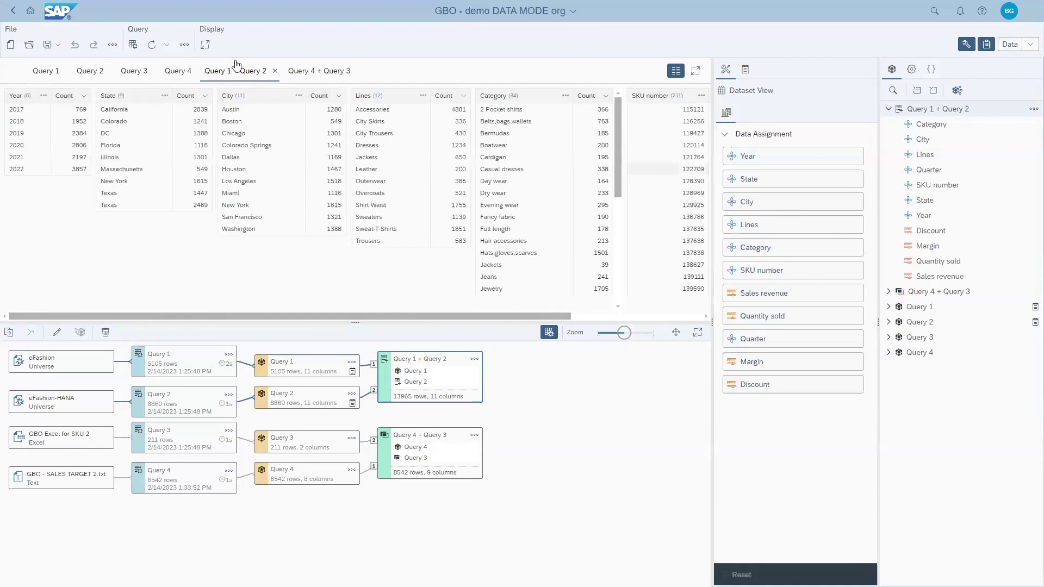
left_click(676, 71)
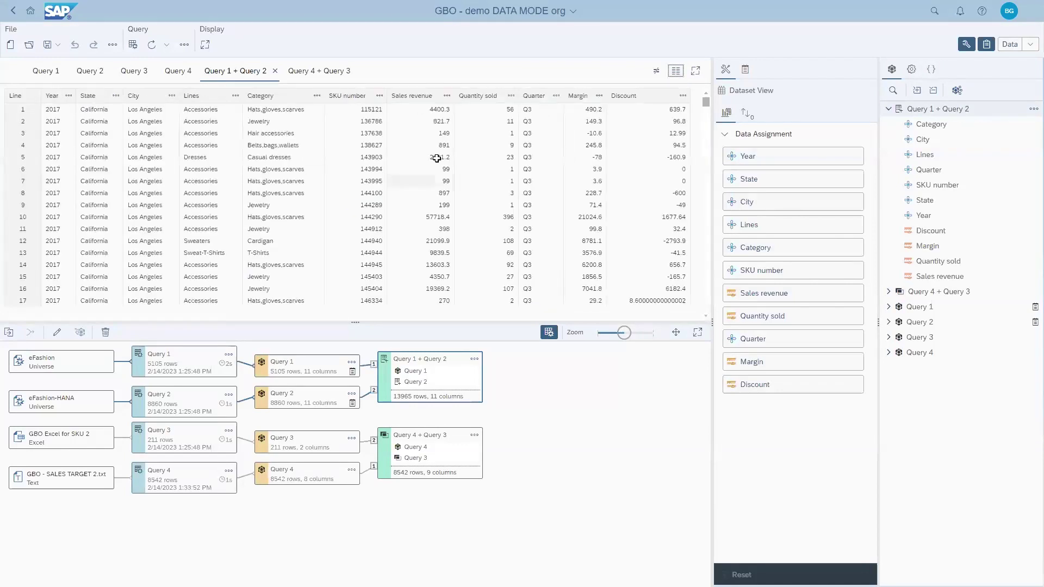
Dismiss the new document's data source selection and open GBO - demo DATA MODE org v1 from Personal Folders
left_click(27, 68)
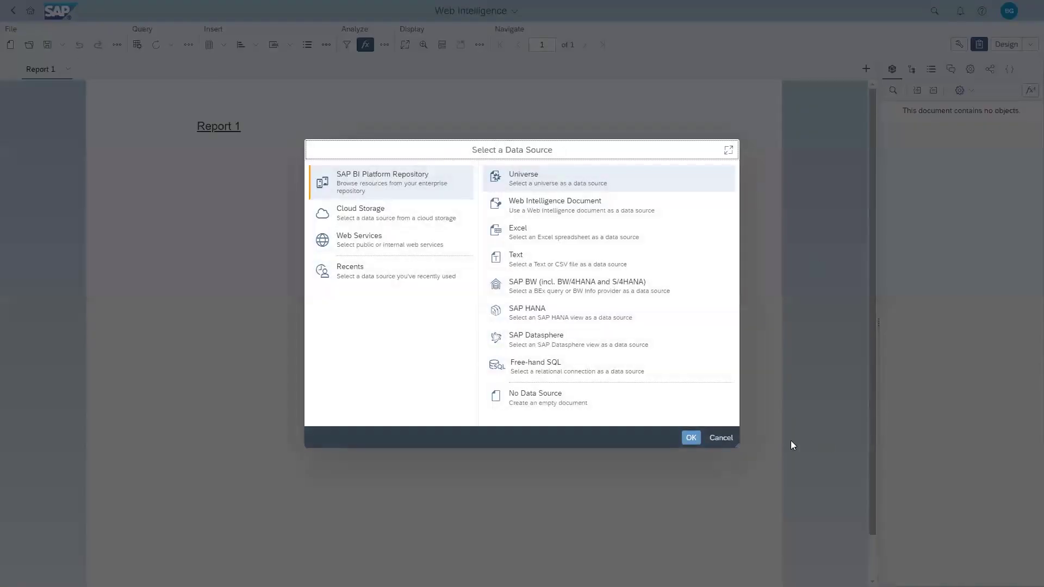
left_click(727, 437)
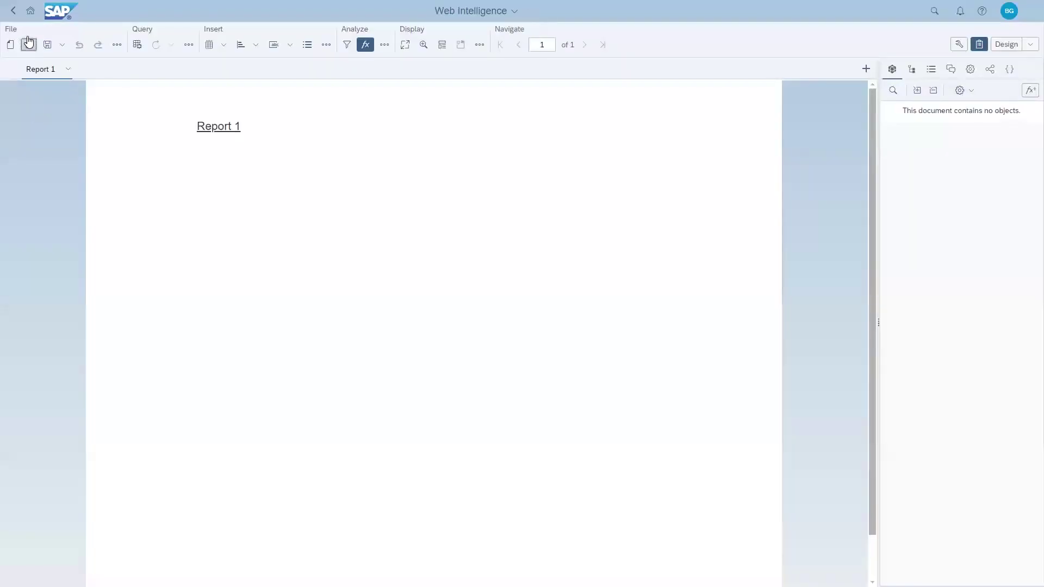
left_click(28, 43)
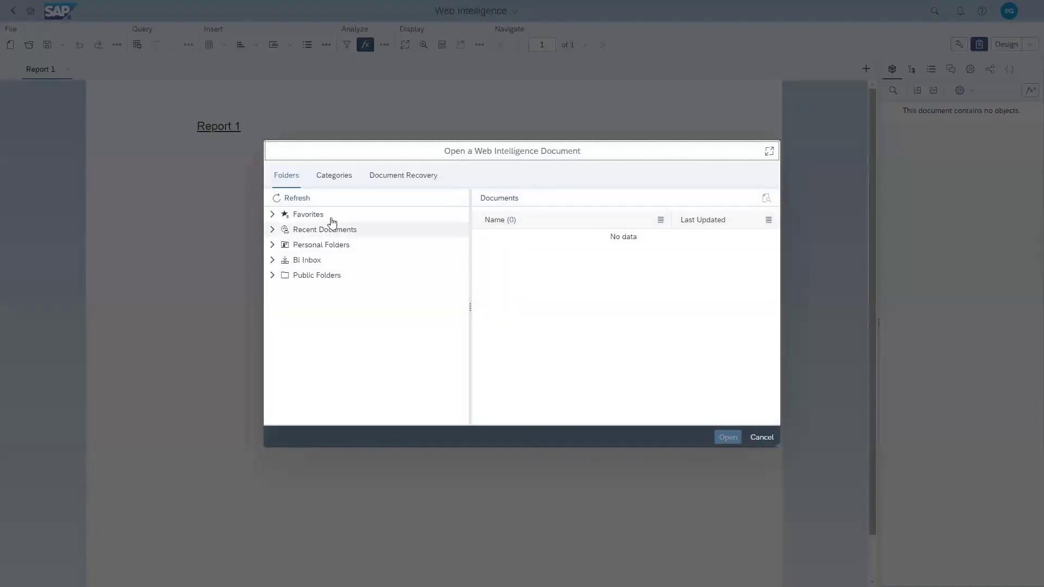
left_click(322, 216)
left_click(324, 245)
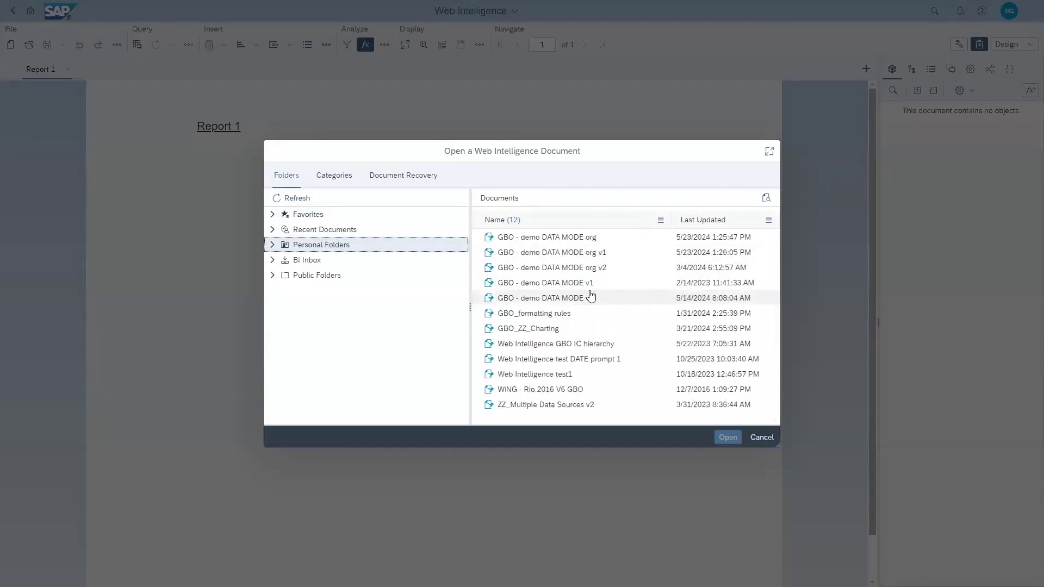
left_click(593, 253)
left_click(728, 438)
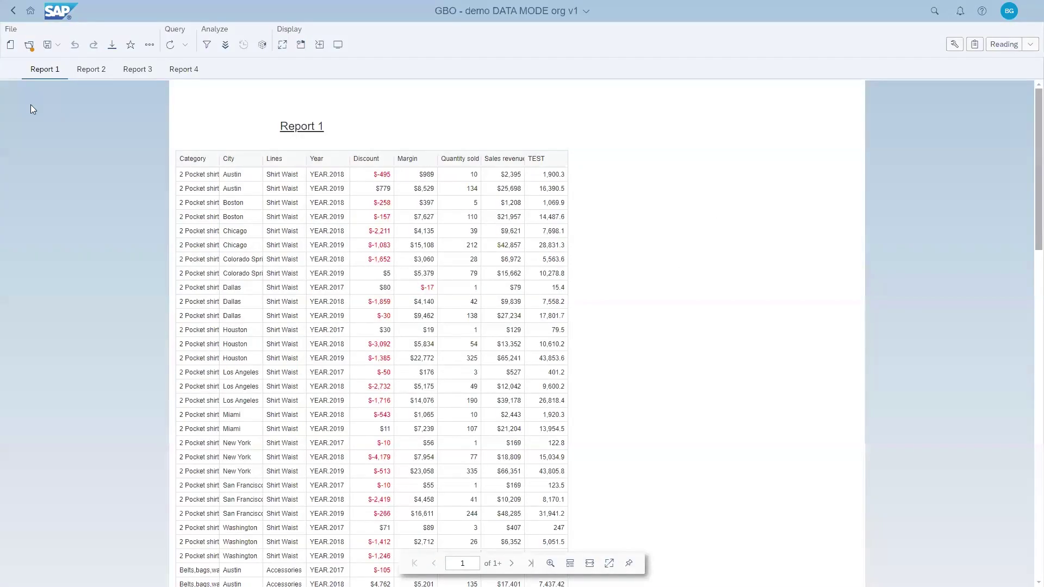
View Report 2 of the document, and switch the document from Reading to Data mode
left_click(36, 75)
left_click(87, 70)
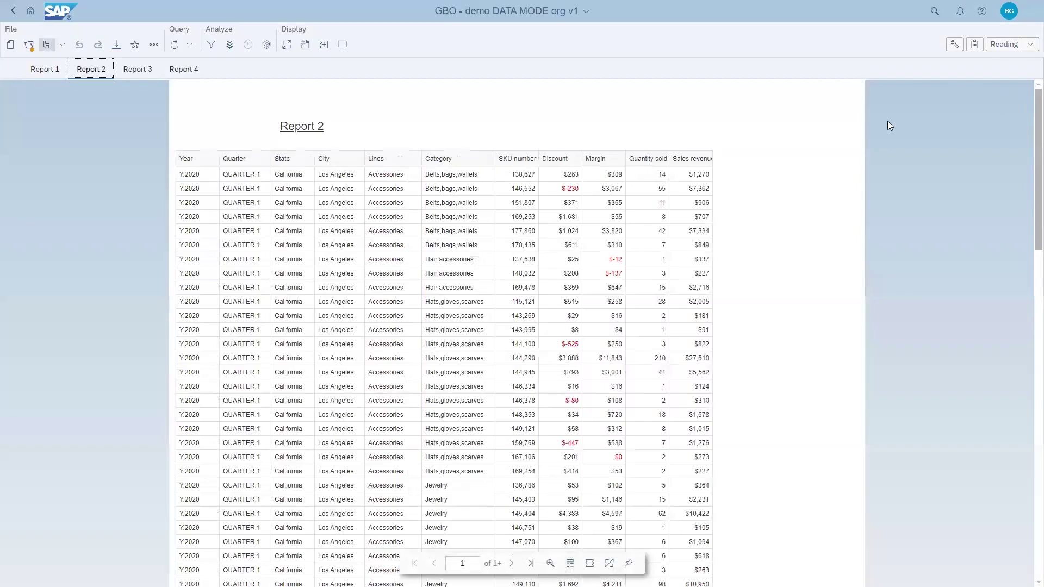
left_click(1030, 46)
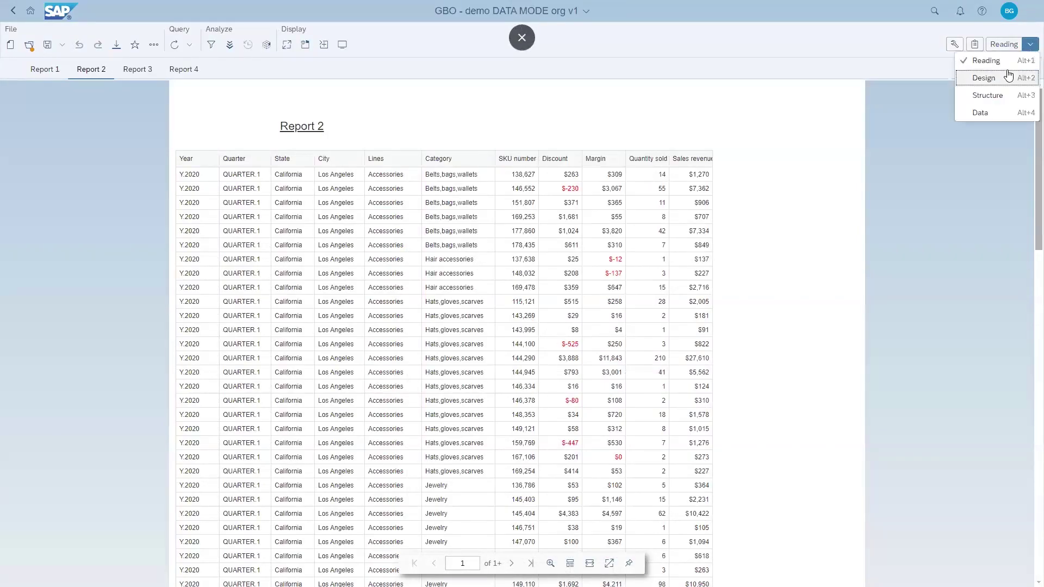
left_click(987, 114)
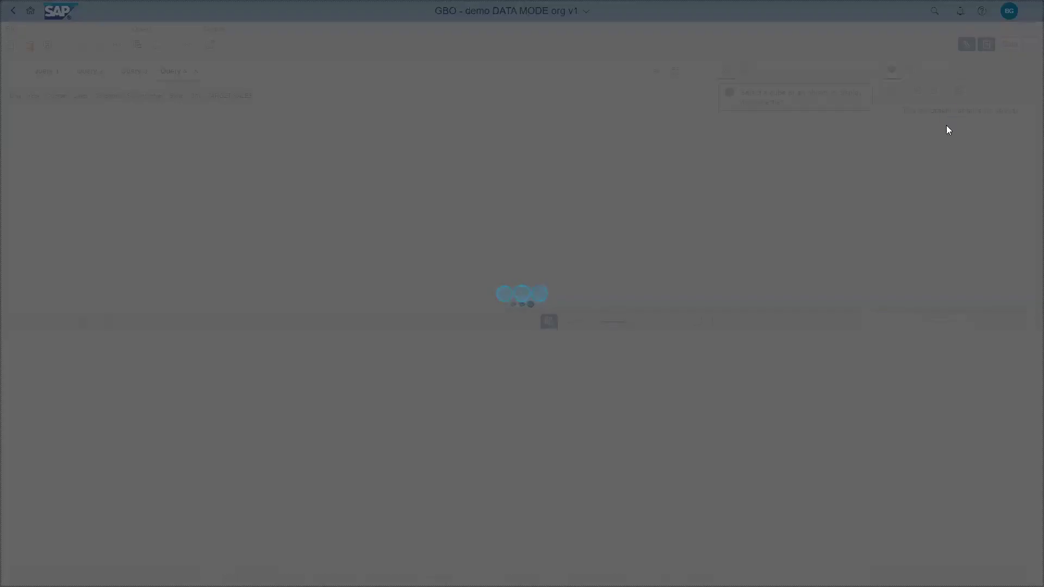
left_click(1030, 44)
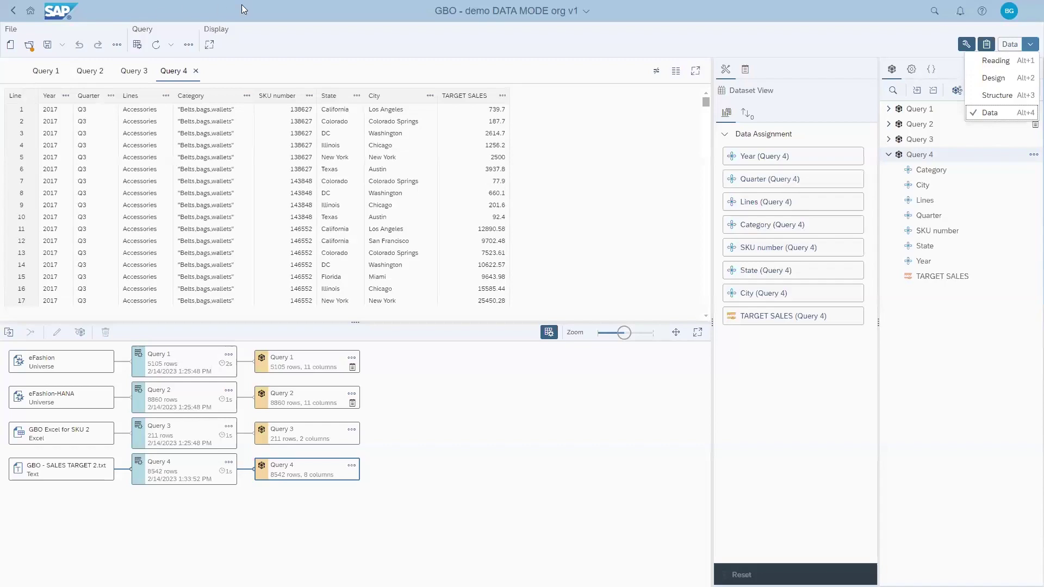
left_click(276, 11)
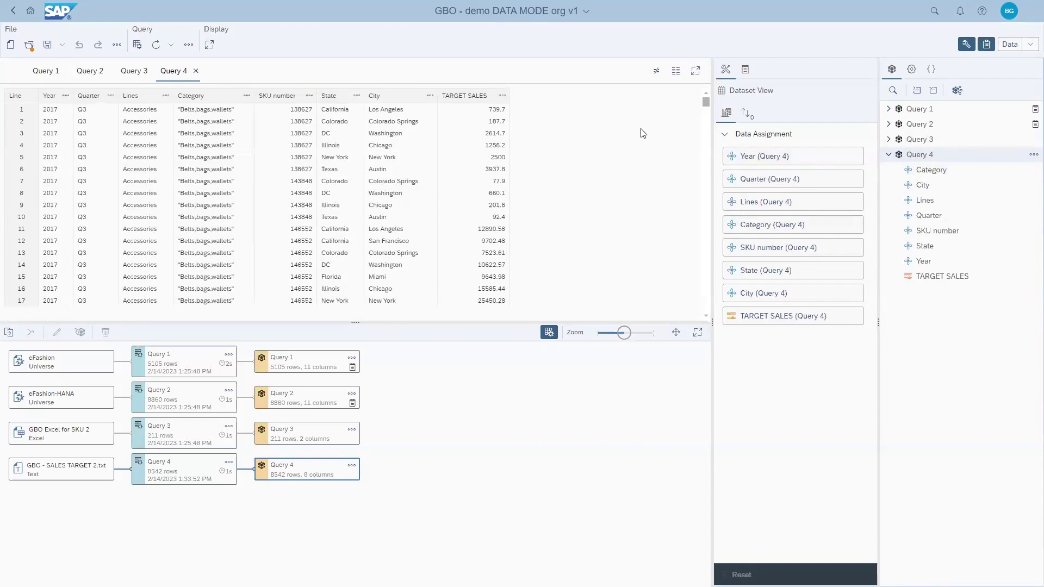
Enlarge the dataset table and examine the rows of Query 1, Query 2 and Query 3, returning to Query 1
left_click(695, 74)
left_click(42, 75)
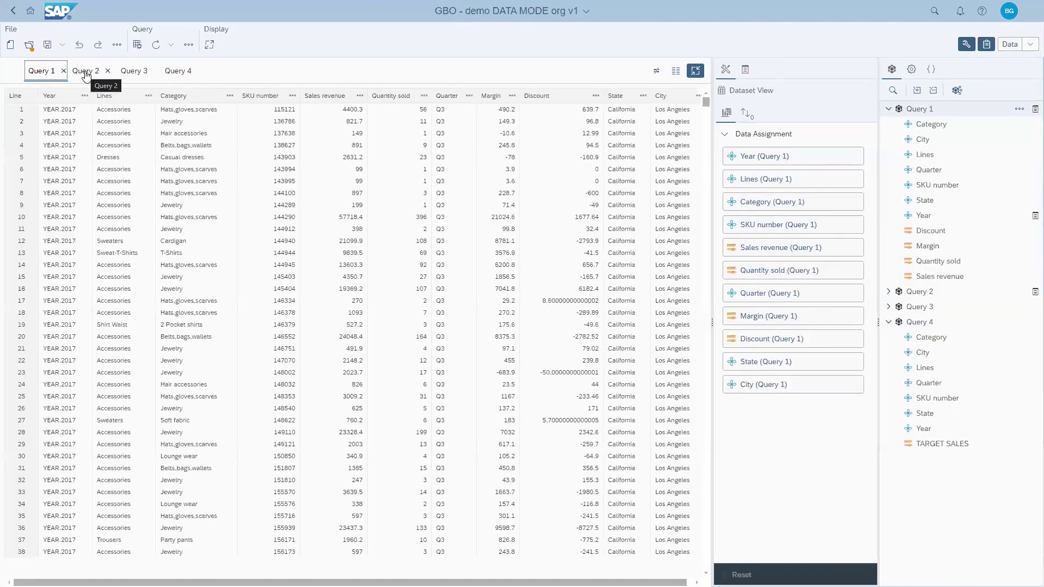
left_click(86, 76)
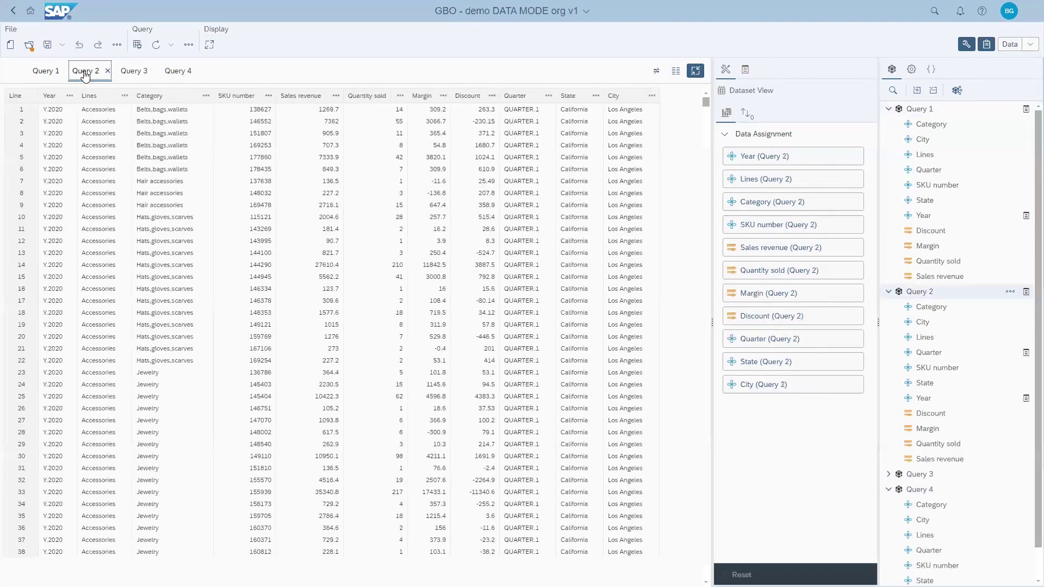
mouse_move(705, 102)
left_mouse_down()
mouse_move(716, 354)
mouse_move(697, 482)
mouse_move(687, 212)
mouse_move(701, 93)
left_mouse_up()
left_click(130, 71)
left_click(52, 74)
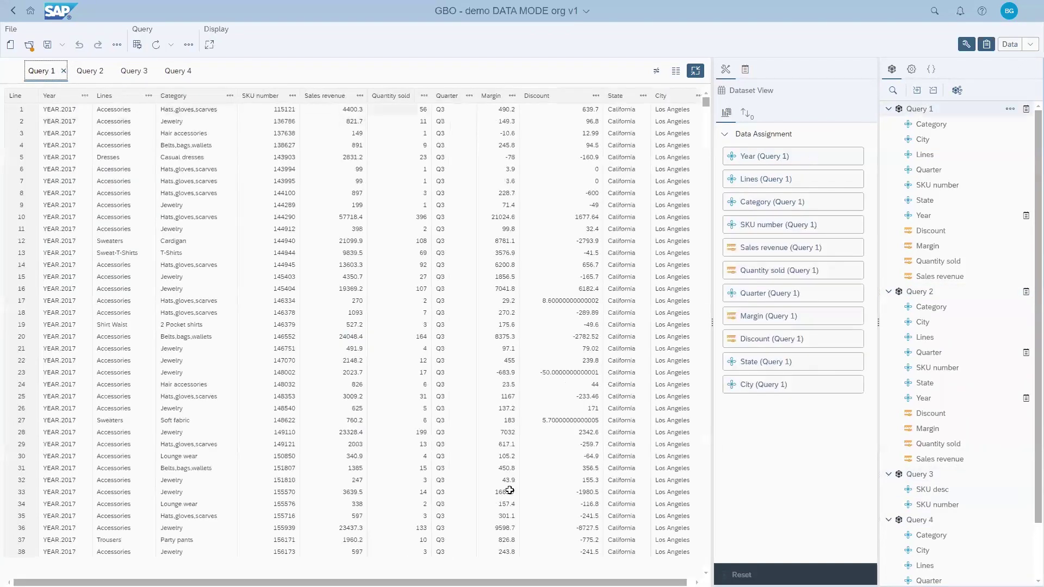
Show the distinct values of each Query 1 column and aggregate the Year values by Sales revenue
left_click(655, 71)
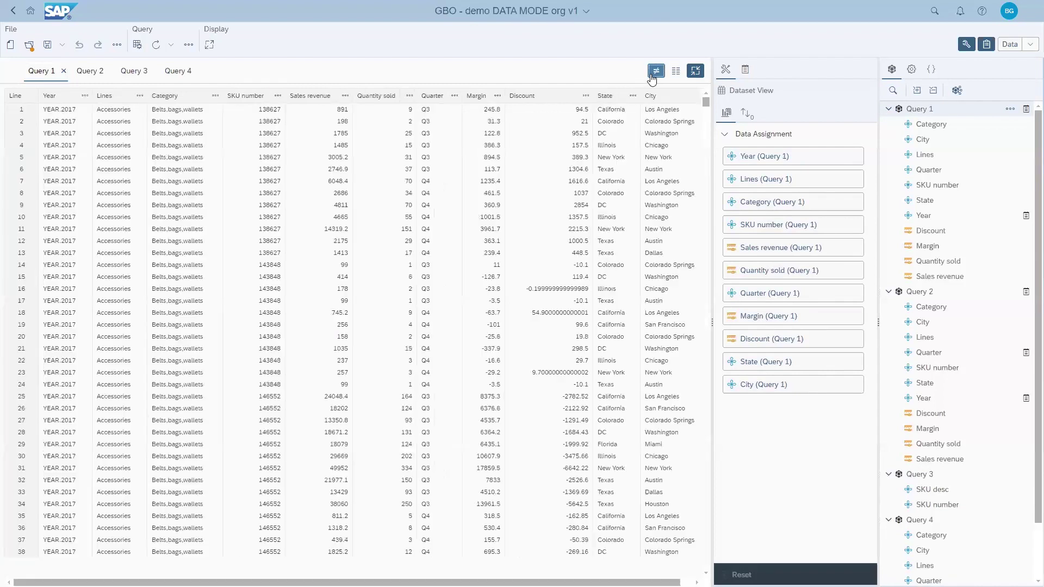
left_click(675, 71)
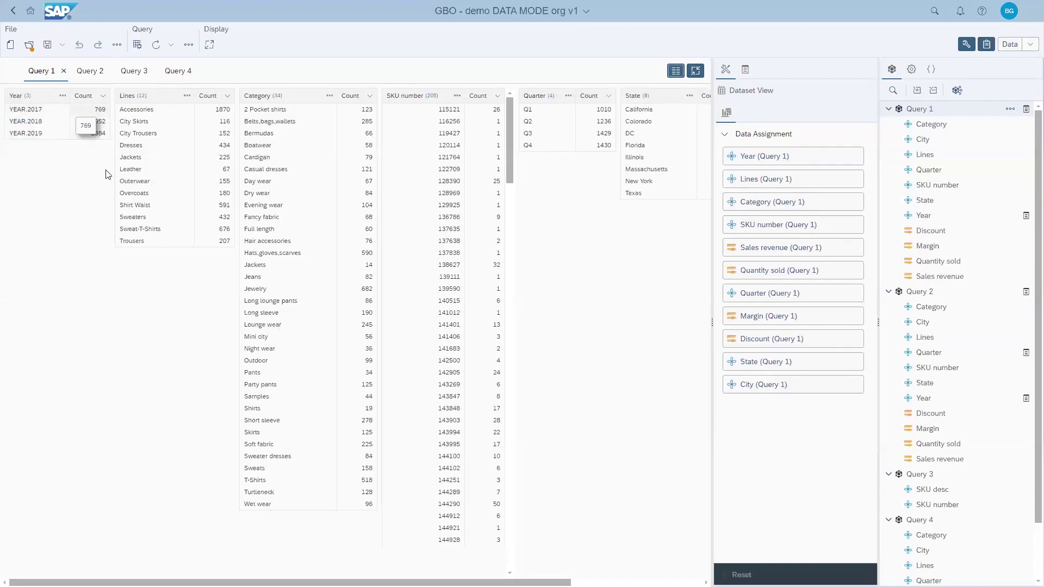
left_click(103, 97)
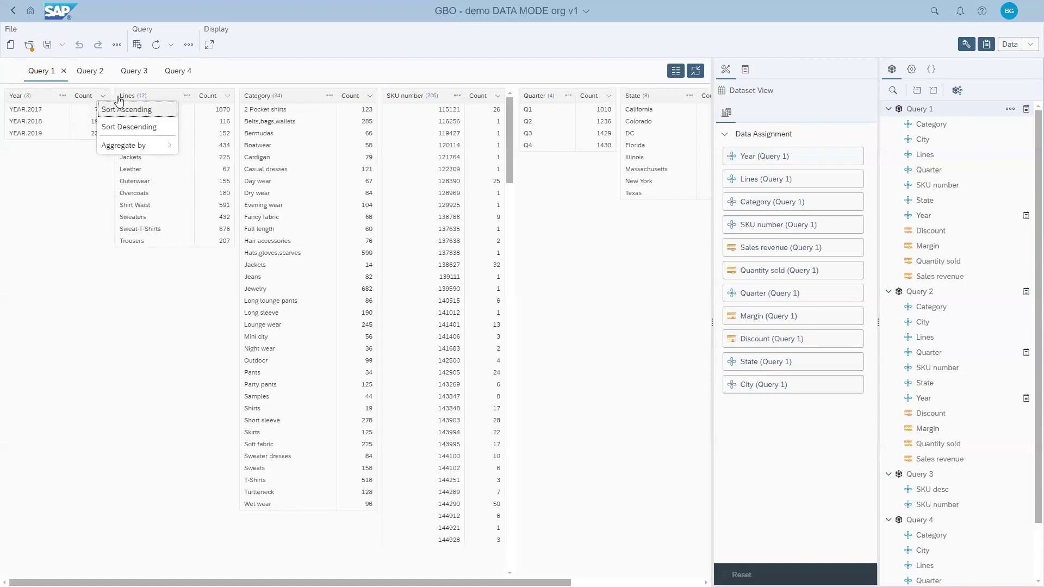
mouse_move(124, 147)
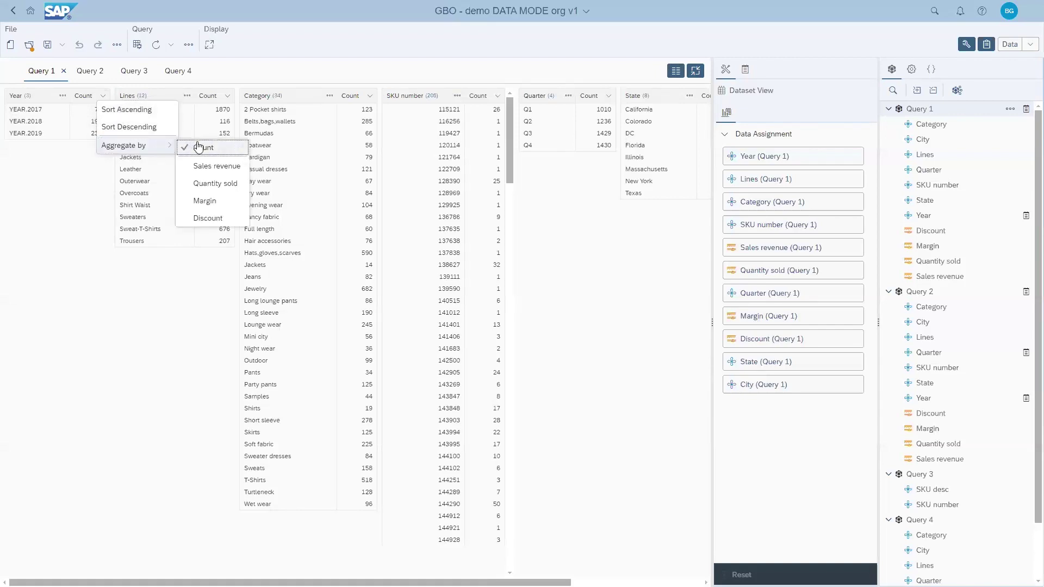
left_click(216, 165)
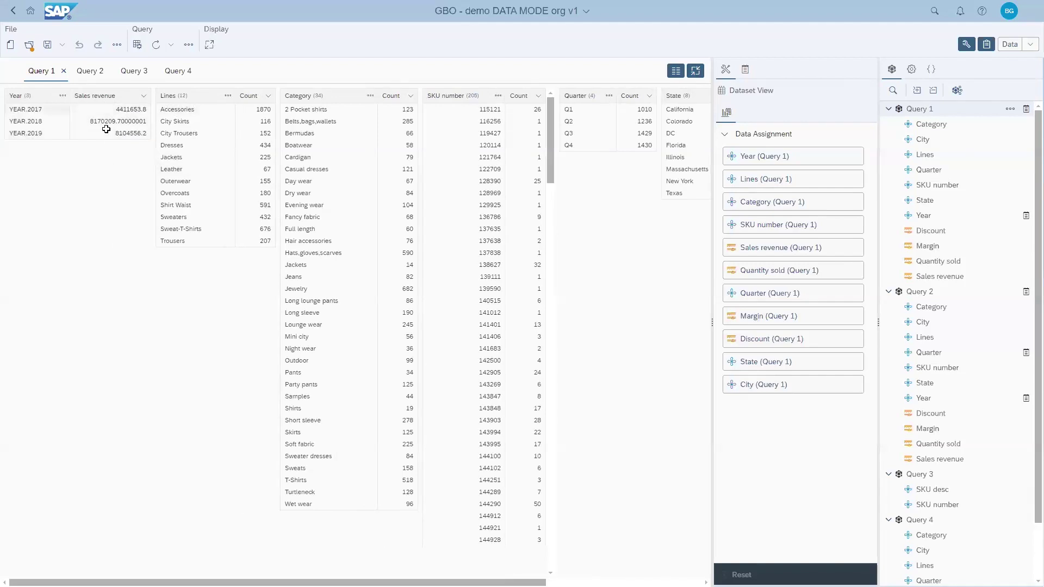
Set the Year aggregation back to Count and display Query 1 as a table of rows
left_click(143, 96)
mouse_move(188, 146)
left_click(243, 147)
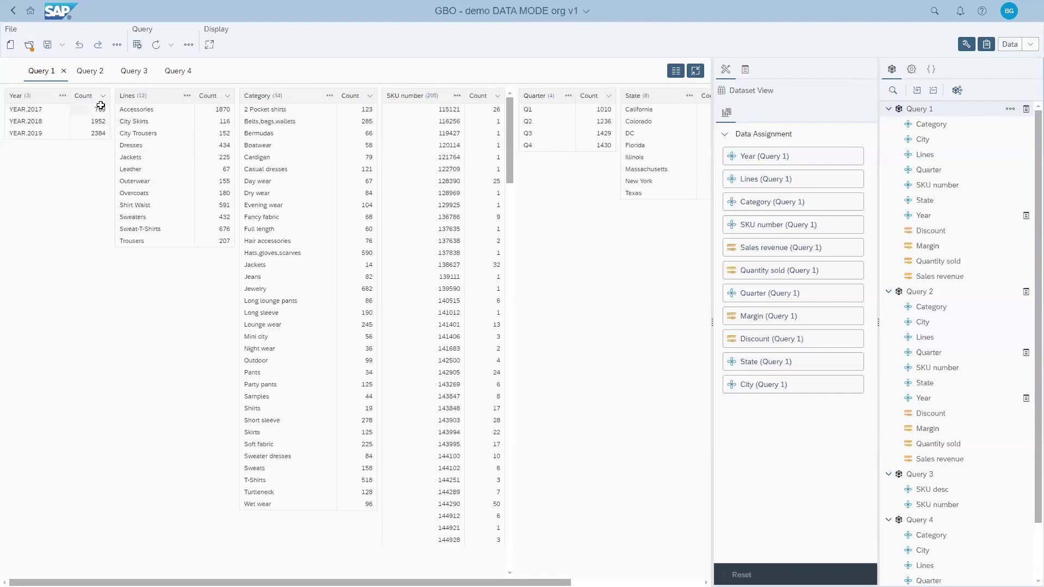
left_click(676, 70)
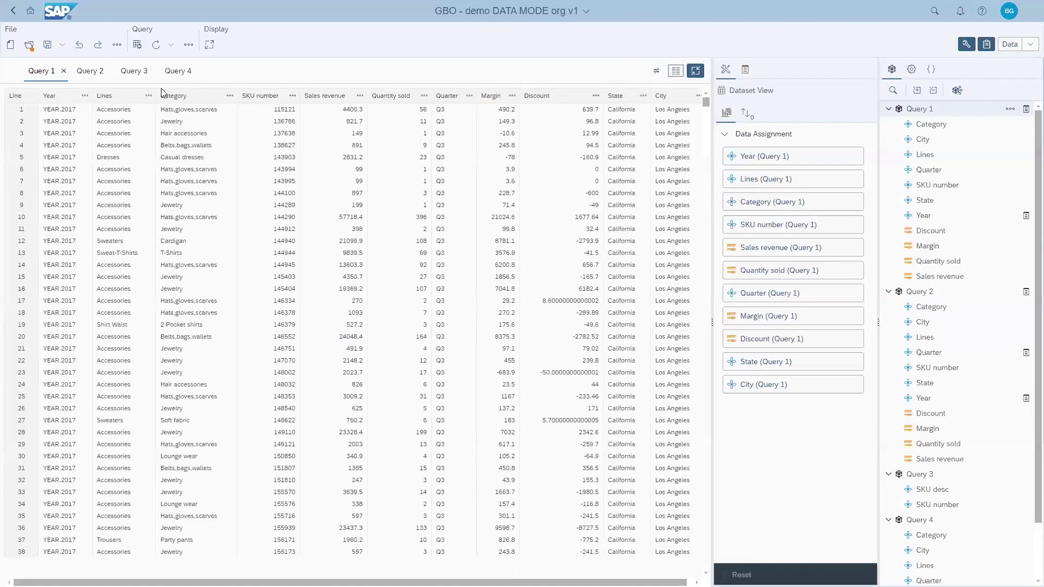
left_click(85, 96)
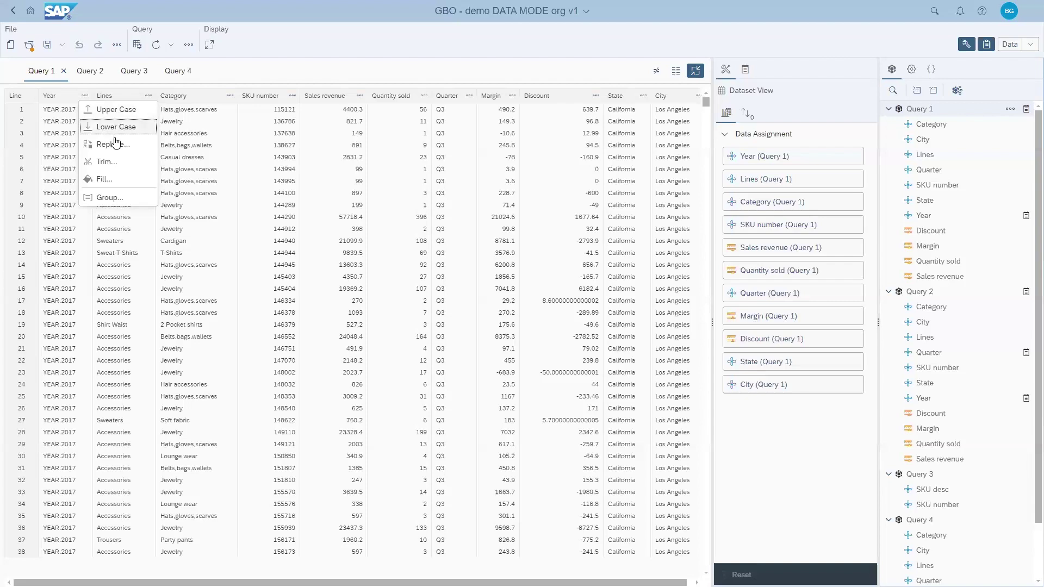
key("Escape")
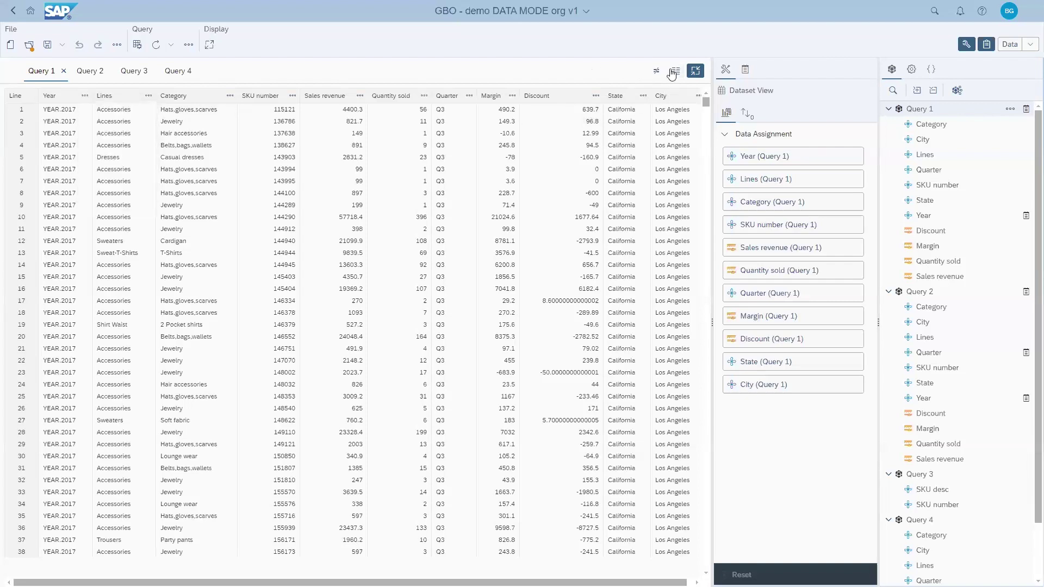
Bring back the data flow diagram, examine Query 2, Query 3 and Query 4, and list Query 4's distinct values per column
left_click(692, 73)
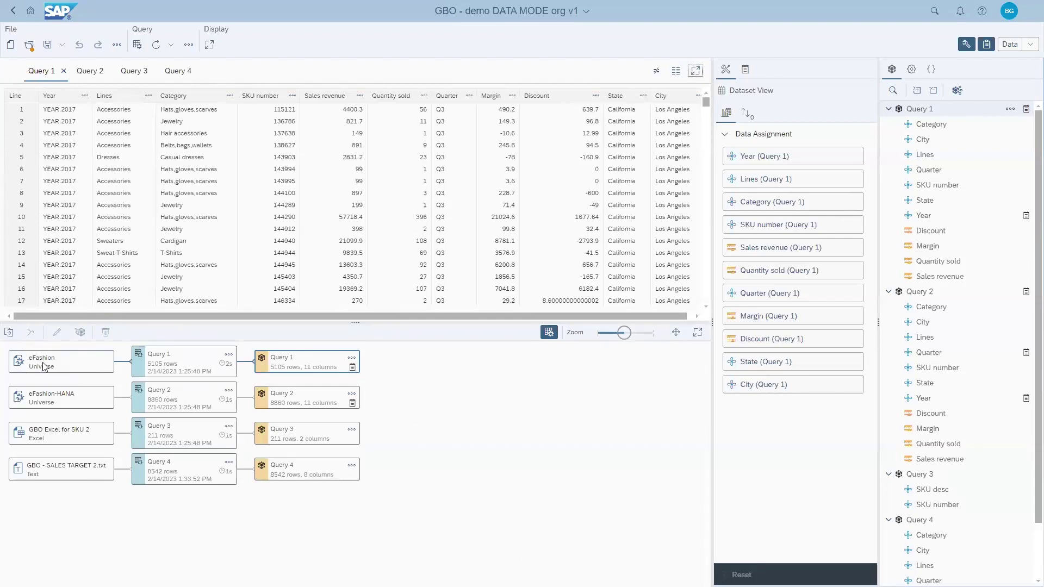
left_click(86, 71)
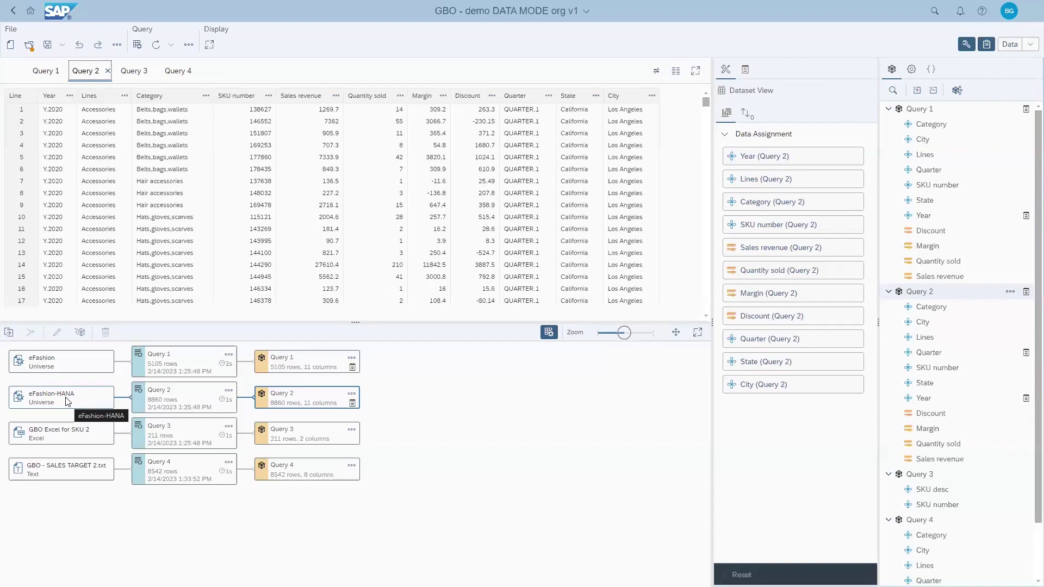
left_click(139, 78)
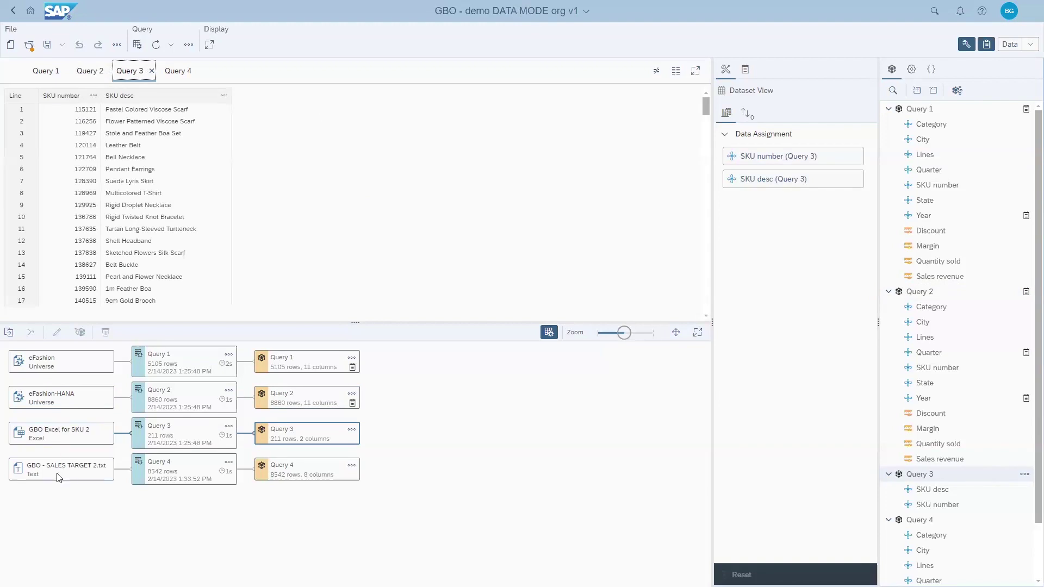
left_click(173, 73)
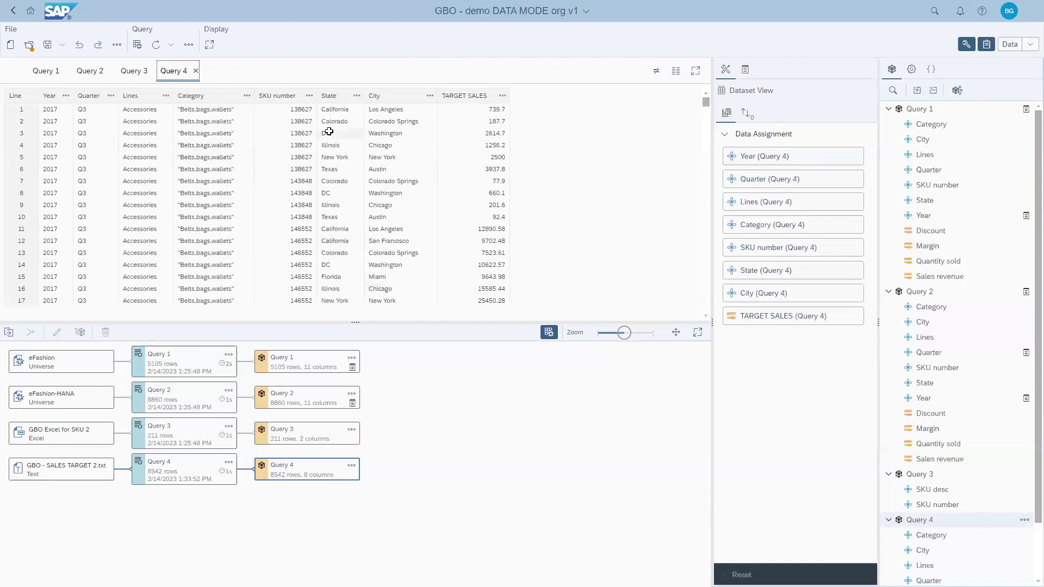
left_click(675, 72)
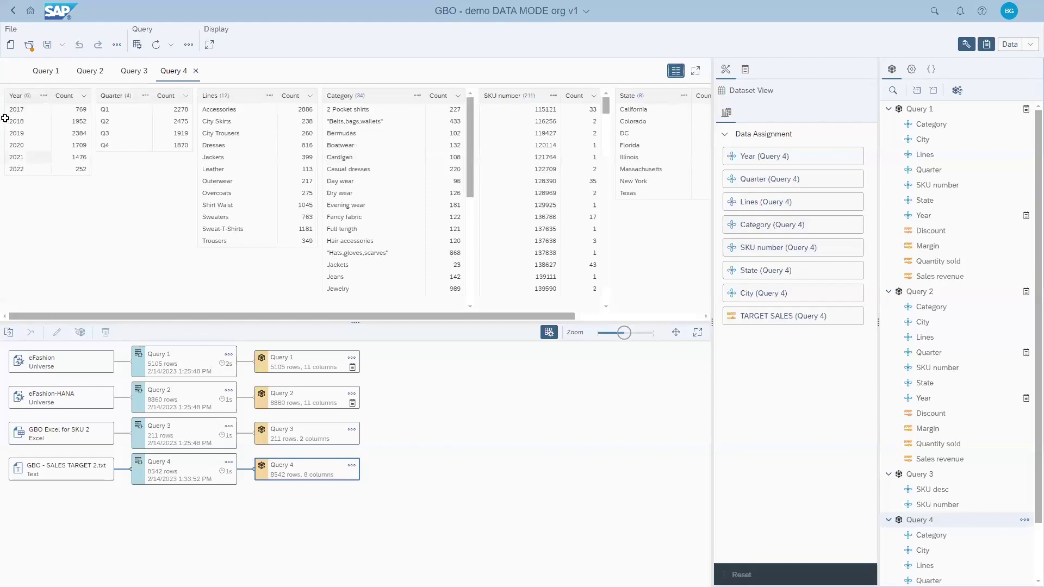
Remove the "YEAR." prefix from the Year column of Query 1 by replacing it with empty text
left_click(44, 71)
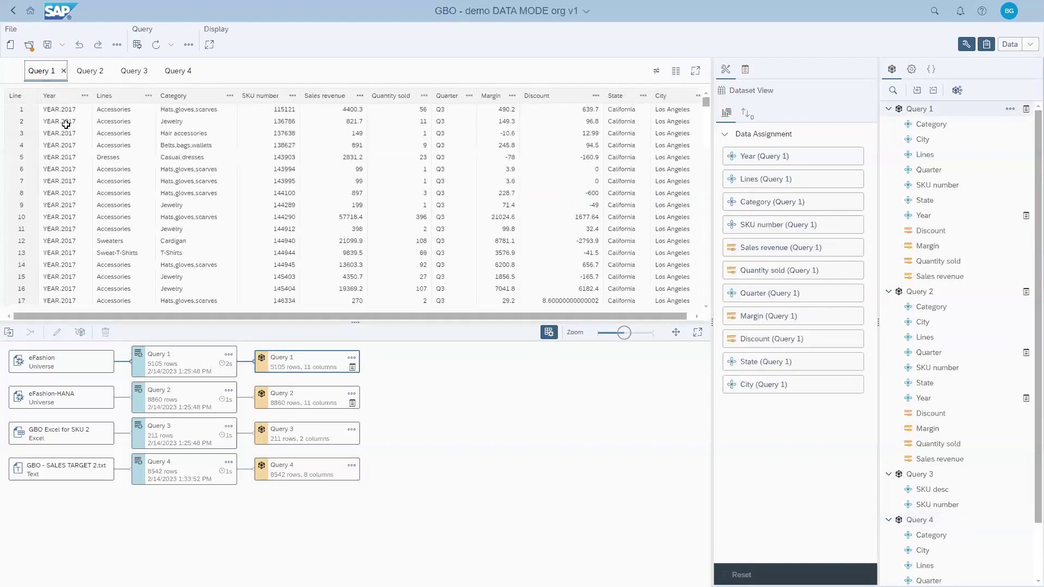
left_click(84, 96)
left_click(112, 146)
left_click(475, 283)
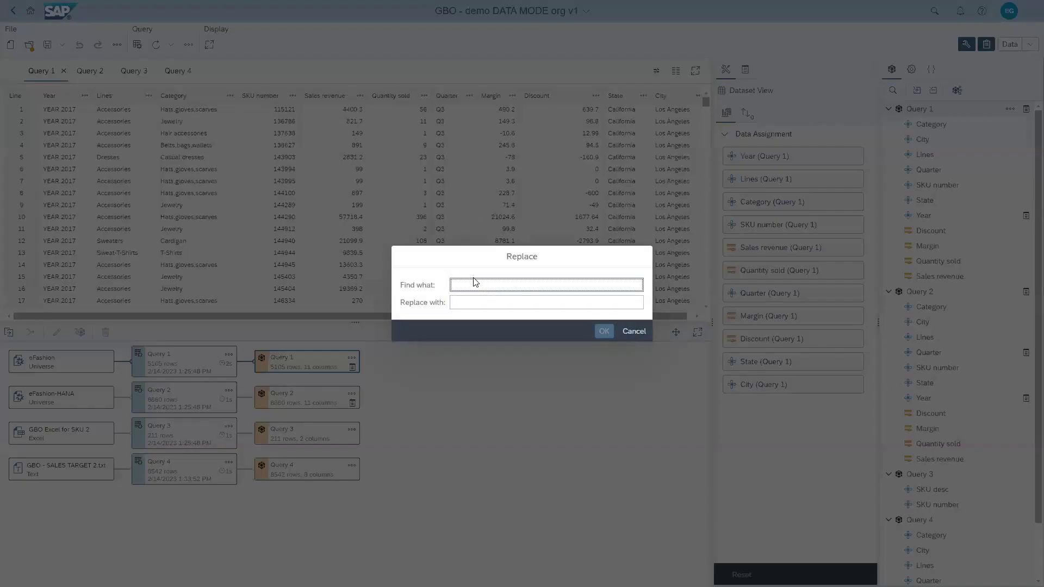
type("Y")
left_click(539, 303)
left_click(604, 331)
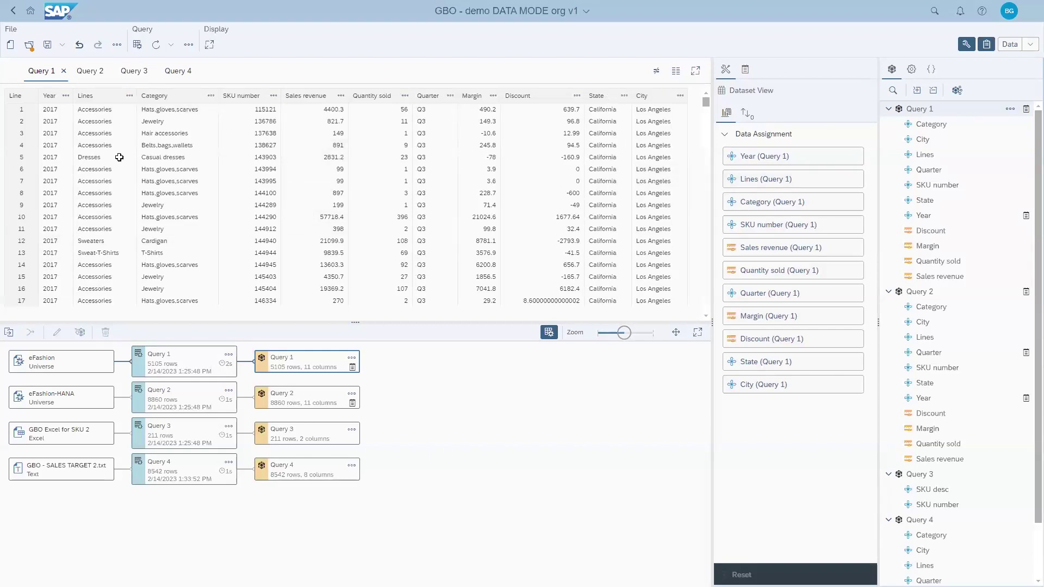
Remove the "Y." prefix from the Year column of Query 2 by replacing it with empty text
left_click(287, 403)
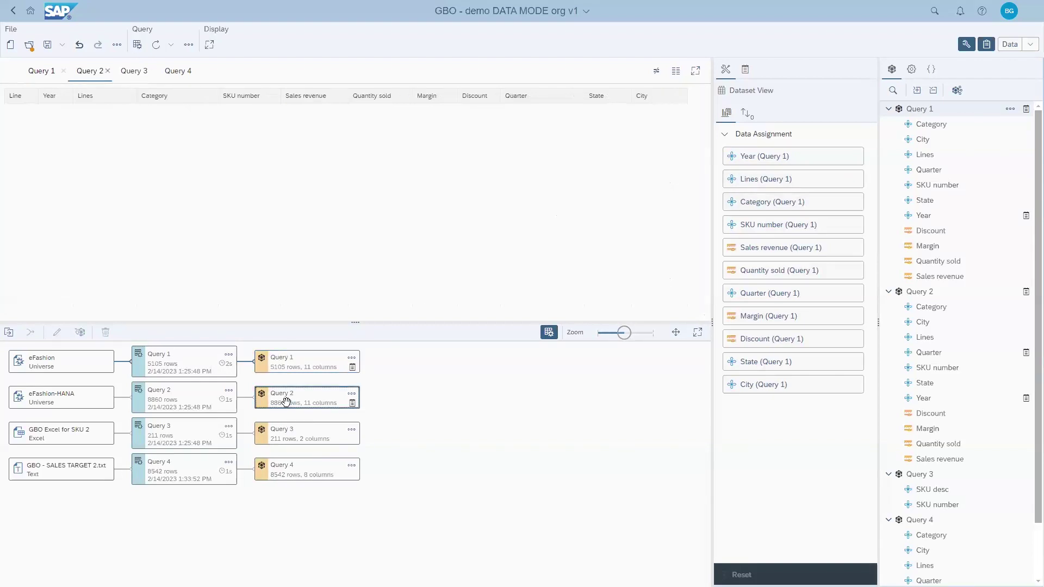
left_click(70, 97)
left_click(98, 180)
left_click(452, 283)
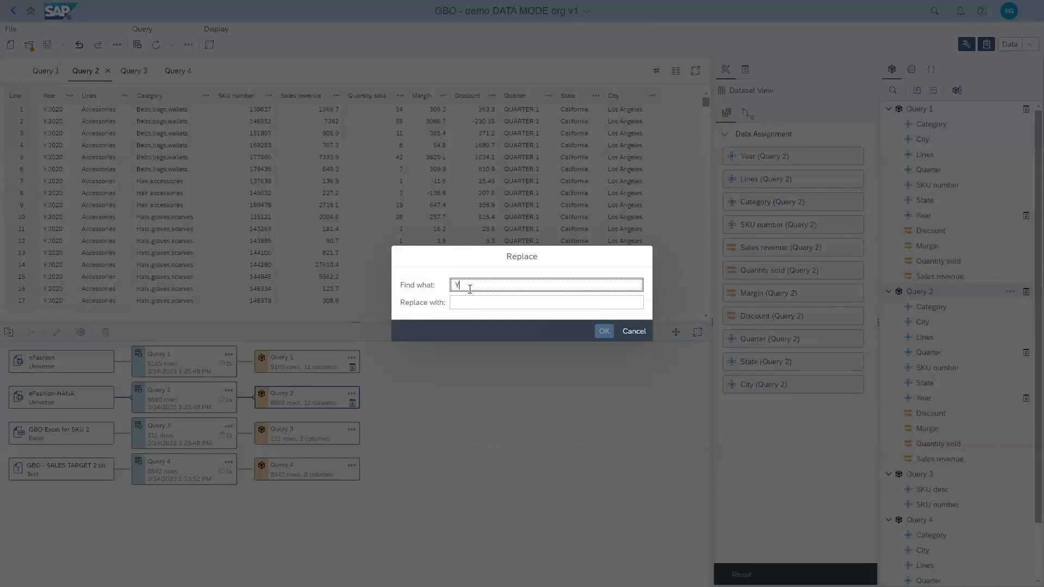
left_click(605, 332)
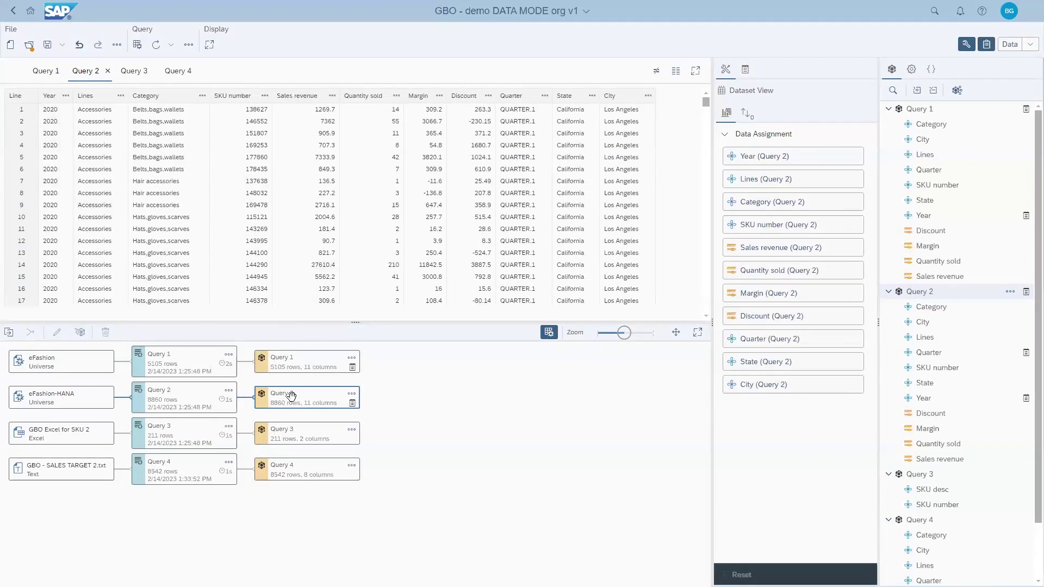
Examine the Query 3 and Query 4 datasets, displaying Query 4 as a table of rows instead of distinct values
left_click(282, 430)
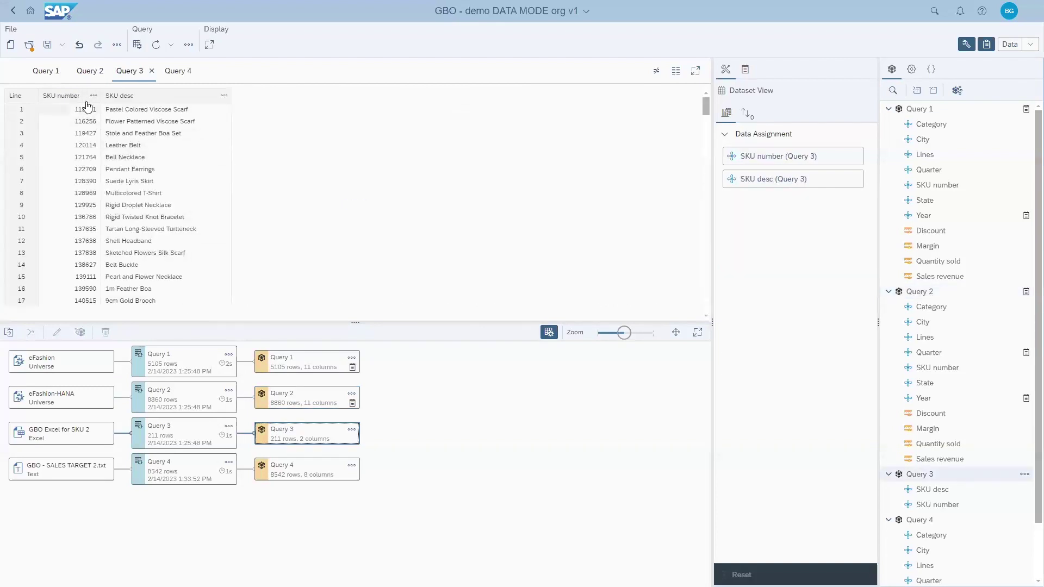
left_click(299, 476)
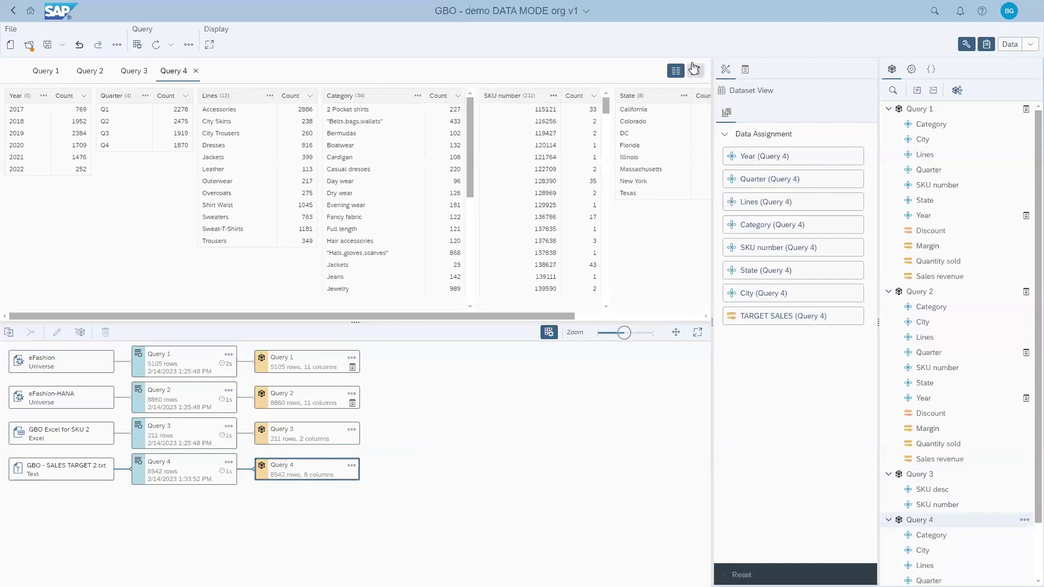
left_click(676, 71)
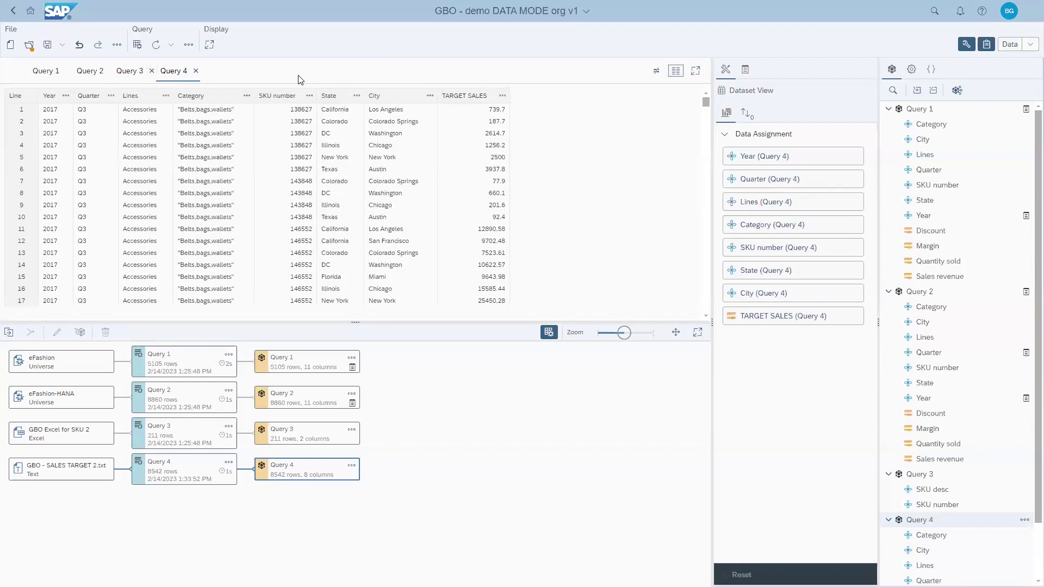
left_click(289, 434)
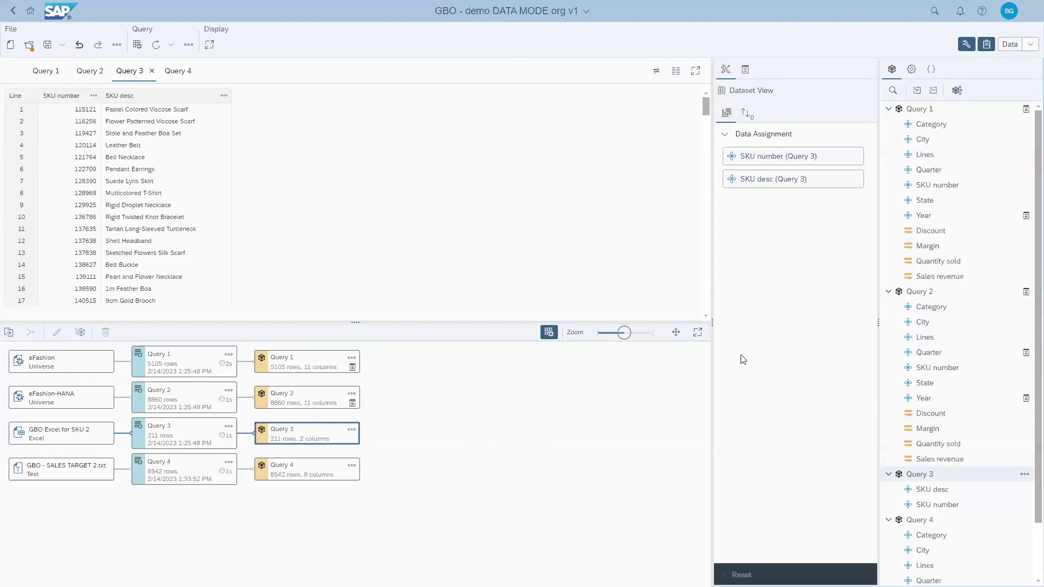
Enlarge the data flow diagram and create a cube that appends Query 1 to Query 2 with the Append cube operator
left_click(698, 332)
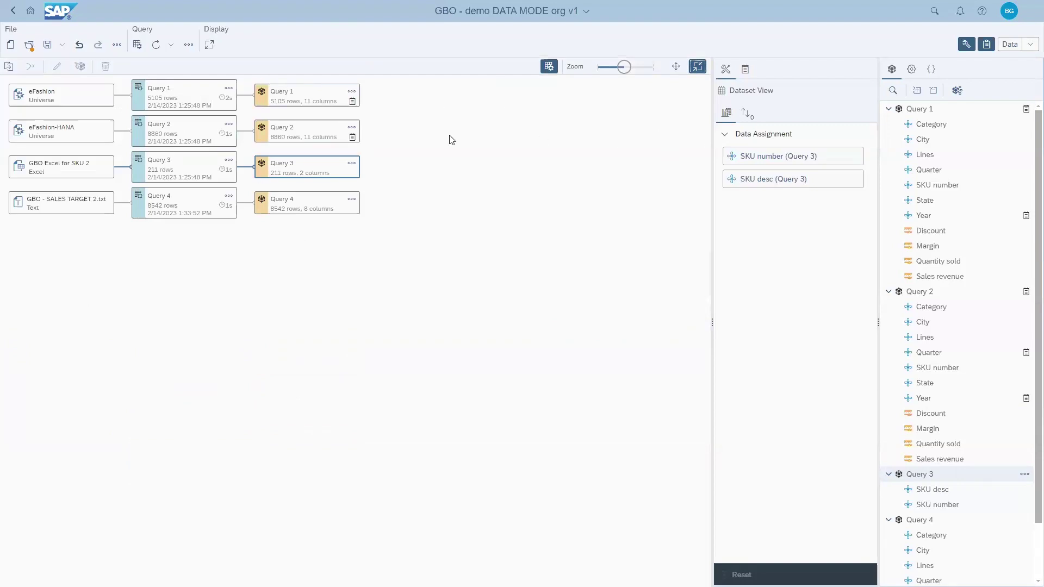
left_click(249, 109)
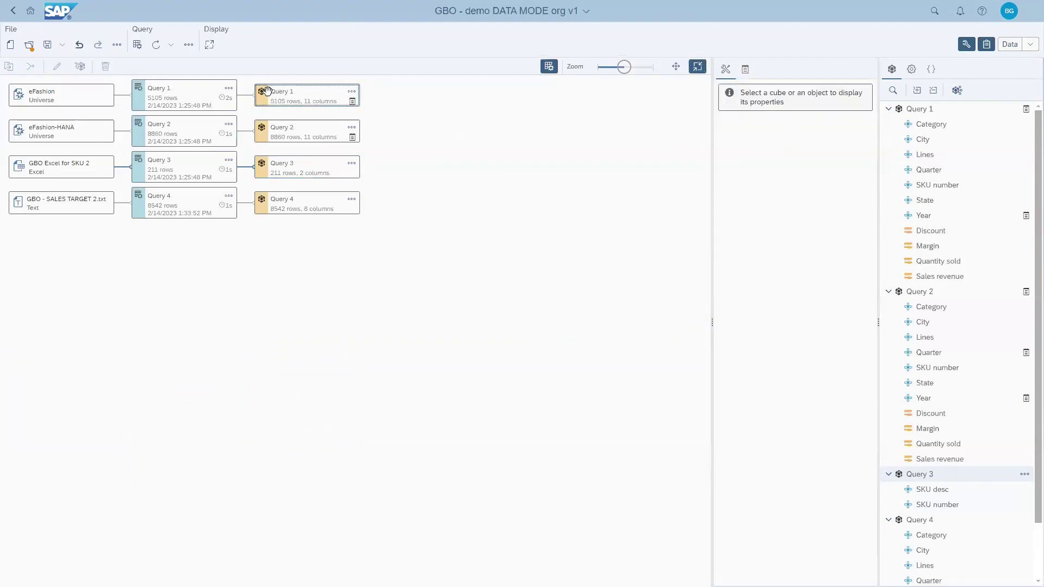
left_click(286, 131)
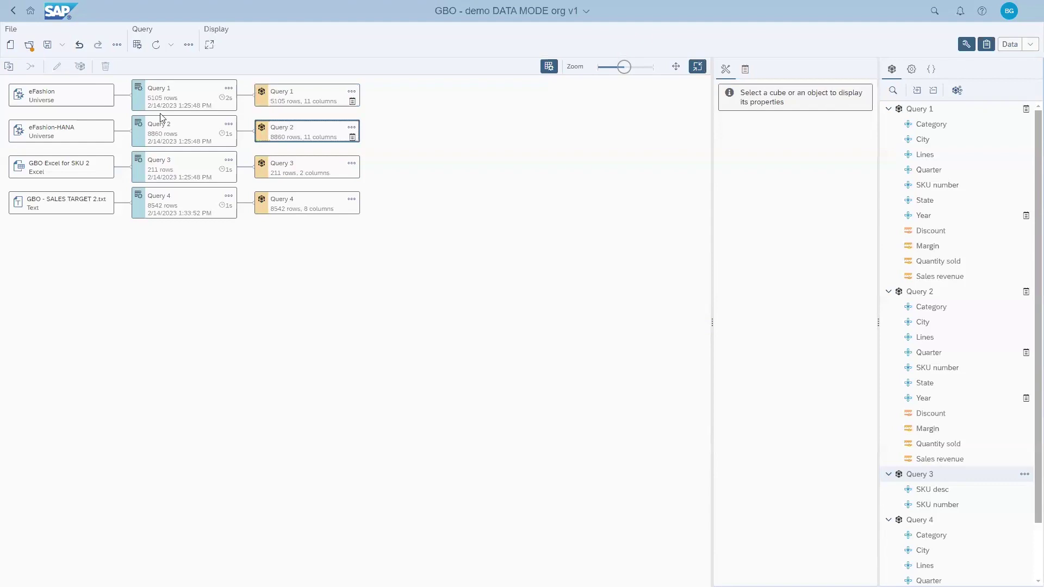
left_click(263, 98, "ctrl")
left_click(32, 69)
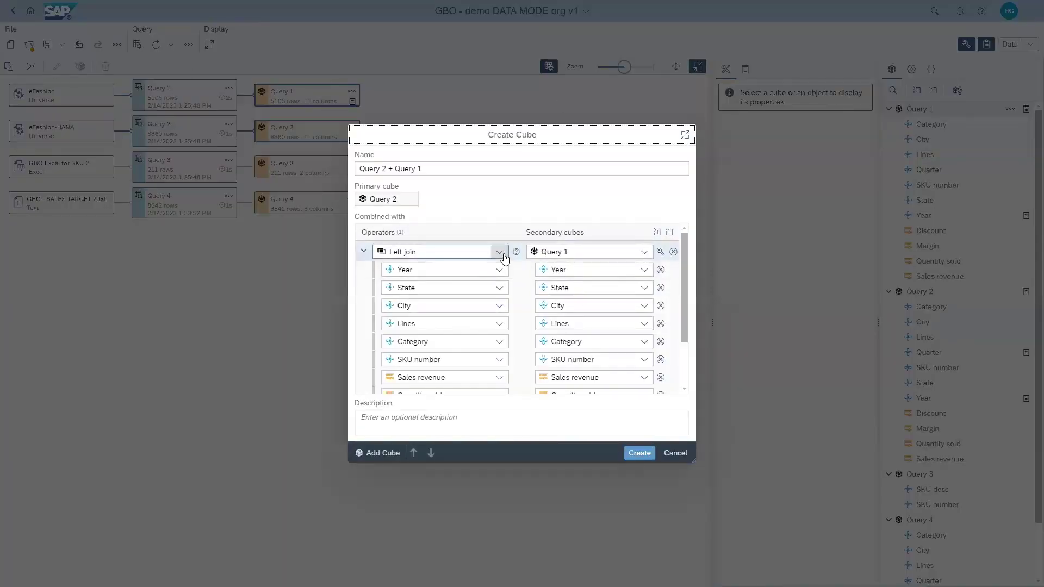
left_click(500, 253)
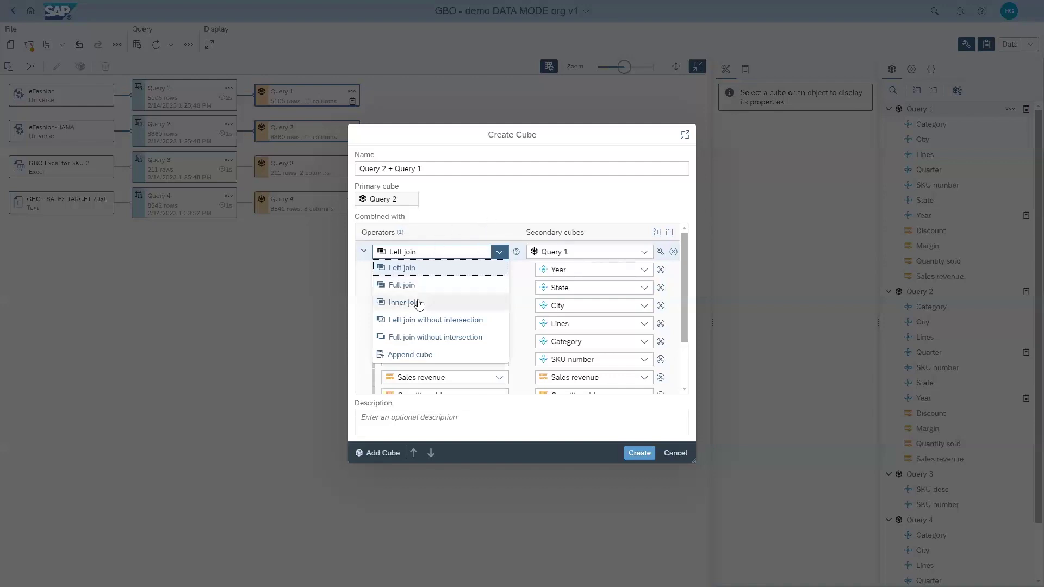
left_click(401, 356)
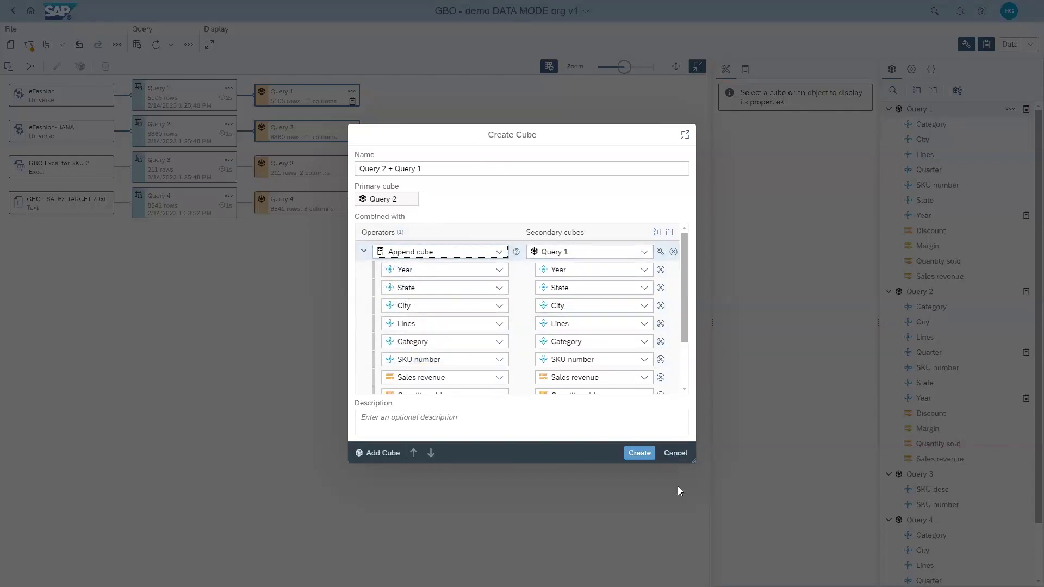
left_click(639, 455)
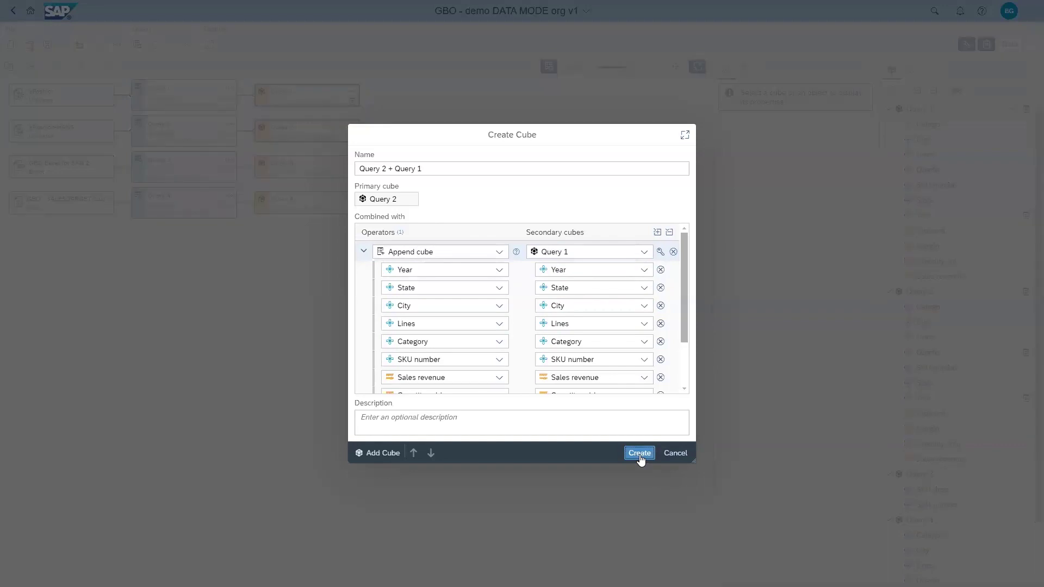
left_click(458, 120)
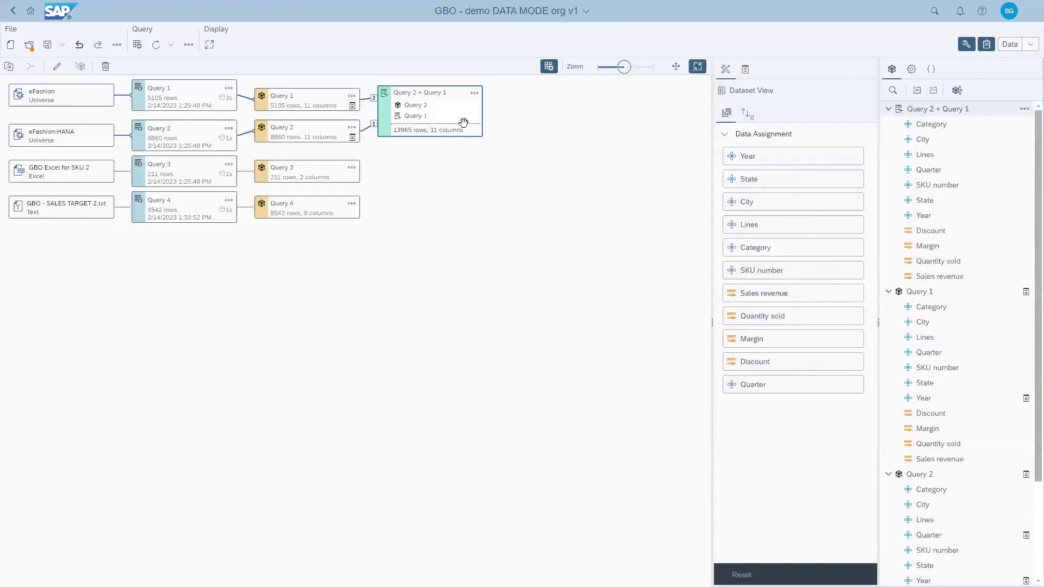
Create a cube combining Query 3 with Query 4 through a left join on SKU number
left_click(290, 173)
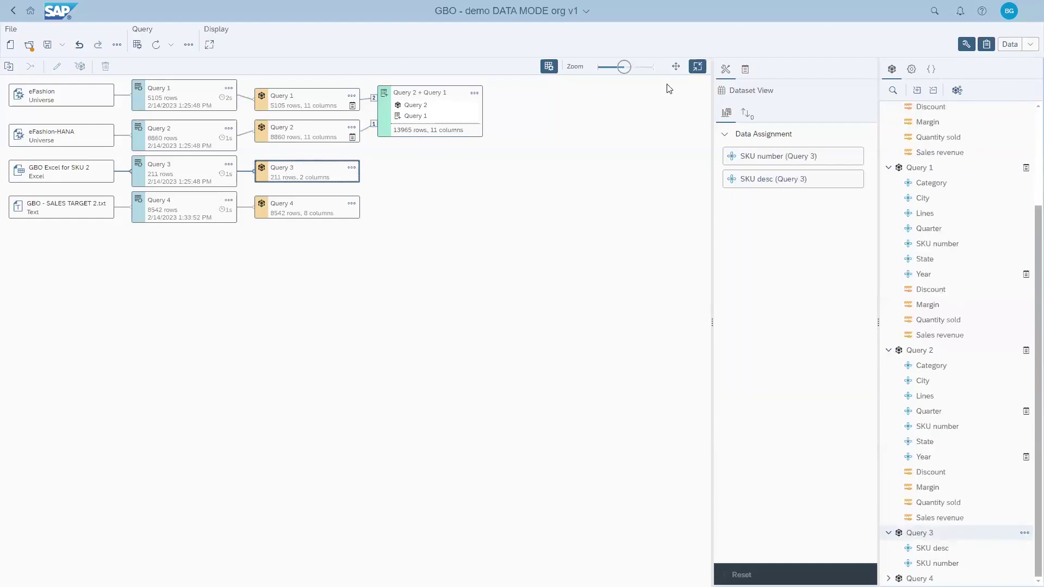
left_click(278, 199)
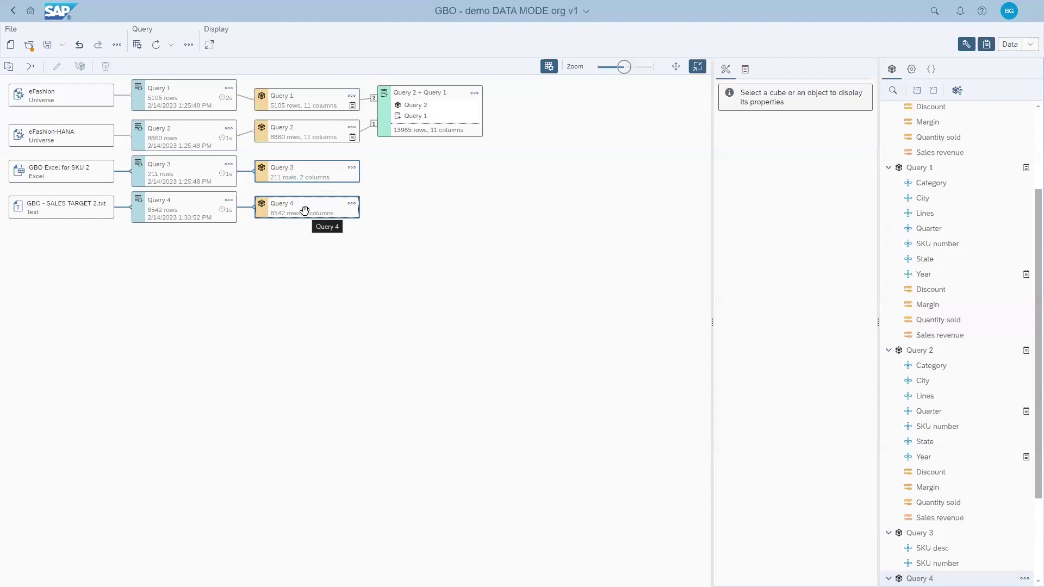
left_click(31, 68)
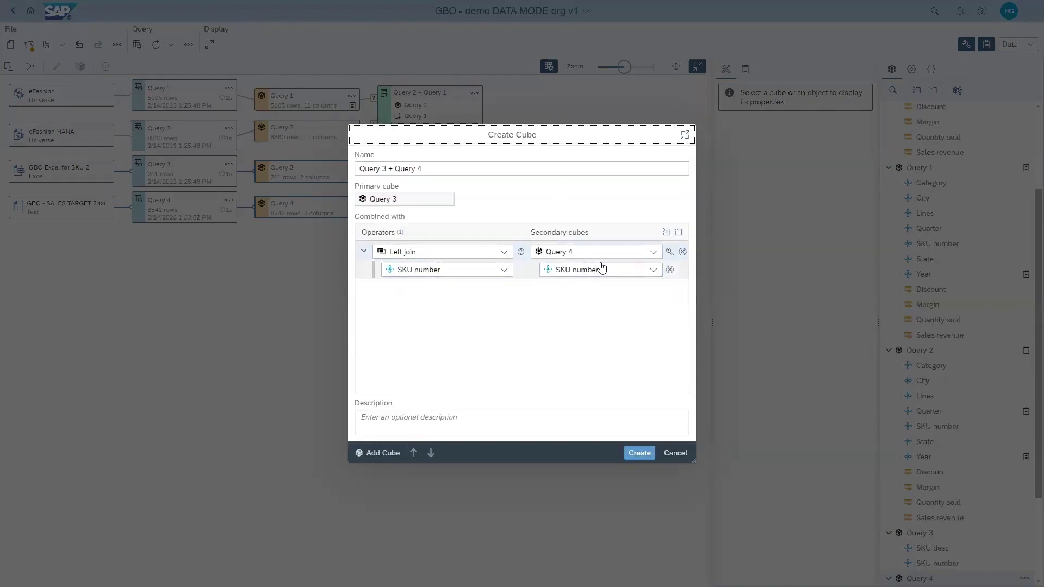
left_click(639, 454)
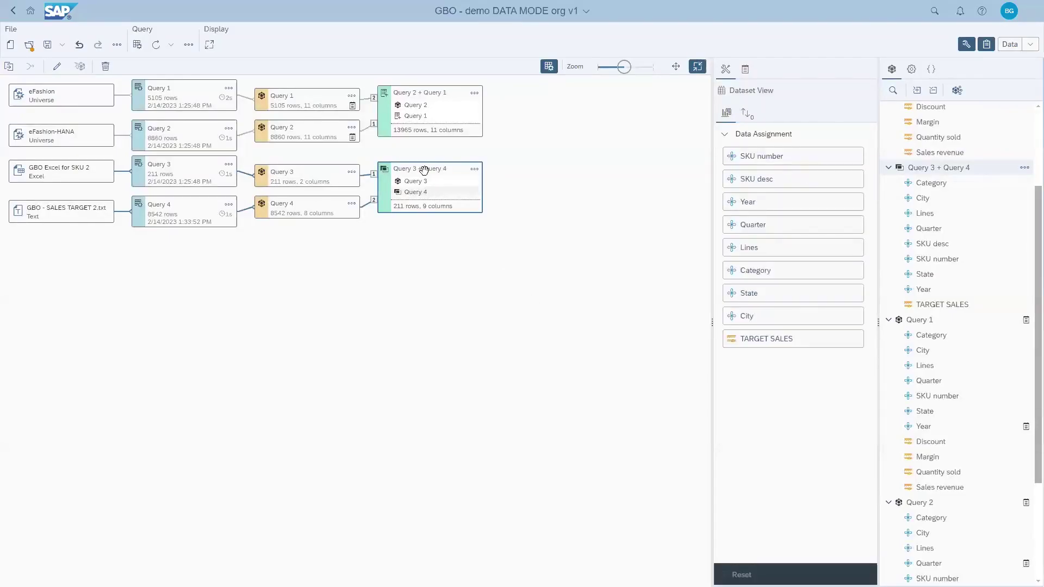
Bring back the data preview and examine the Query 2 + Query 1 cube's rows and definition and the Query 3 + Query 4 rows
left_click(697, 66)
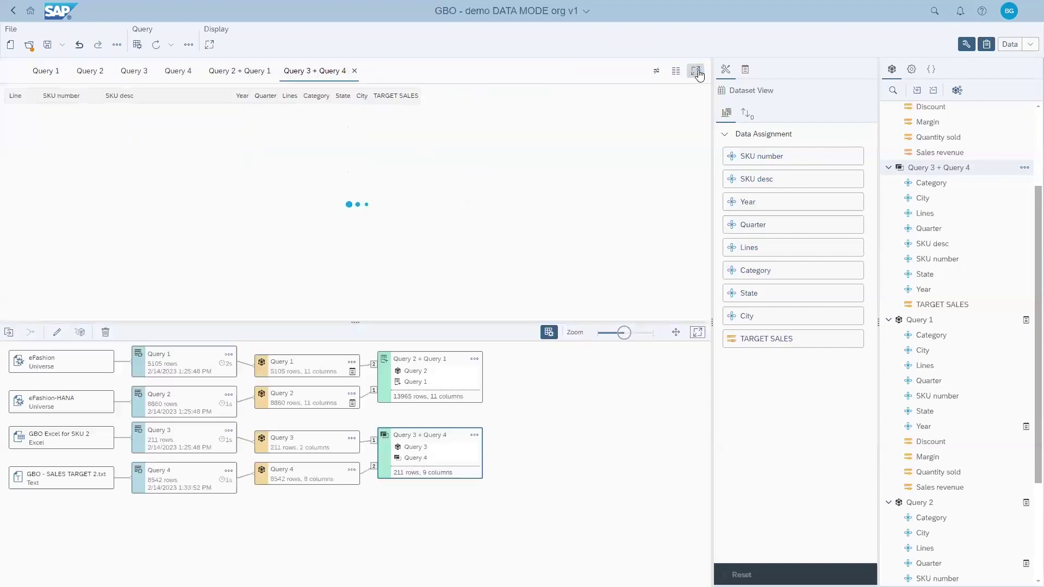
left_click(448, 361)
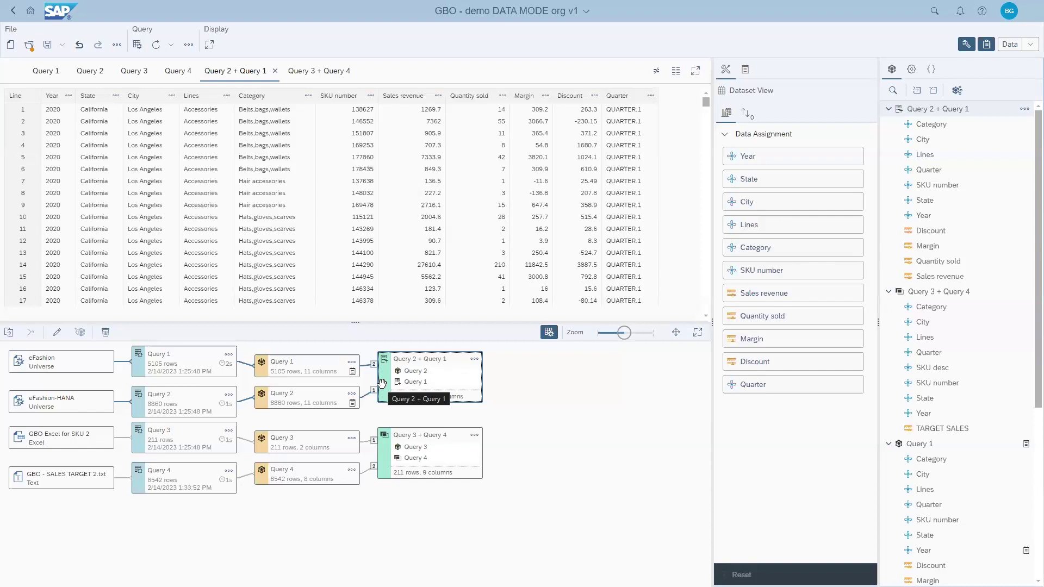
left_click(475, 359)
left_click(488, 372)
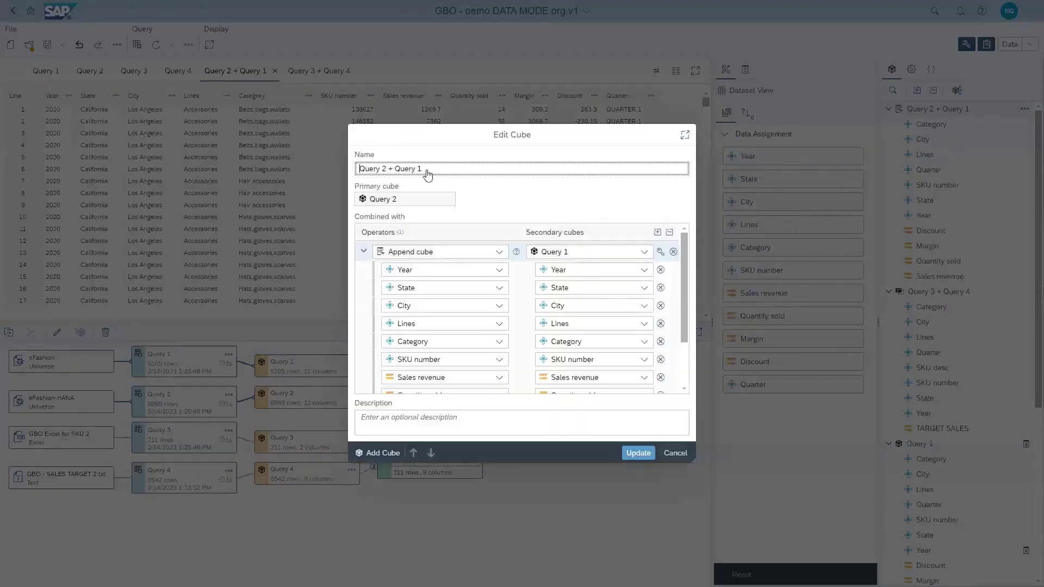
left_click(675, 453)
left_click(416, 446)
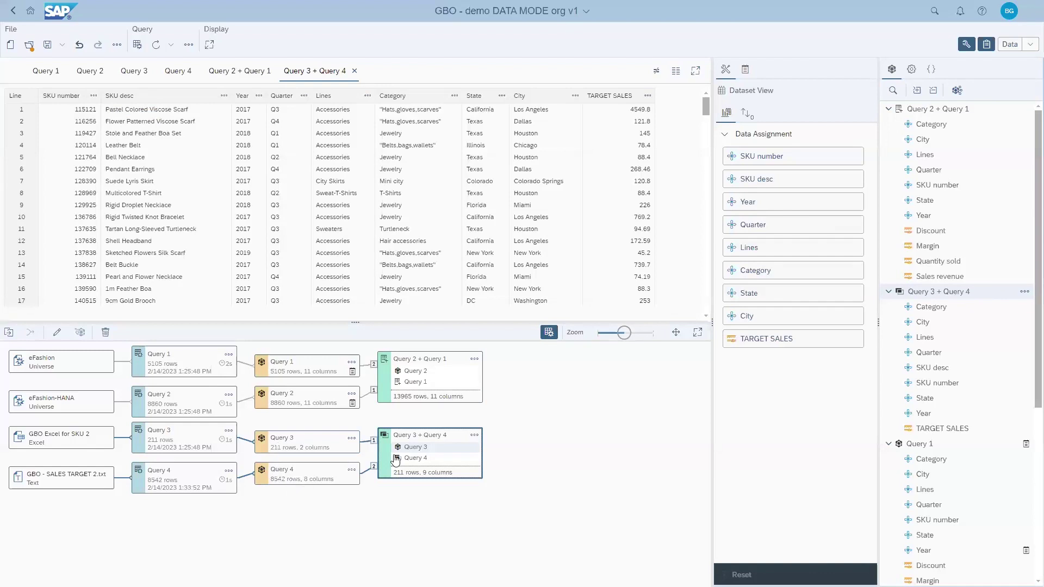
left_click(638, 411)
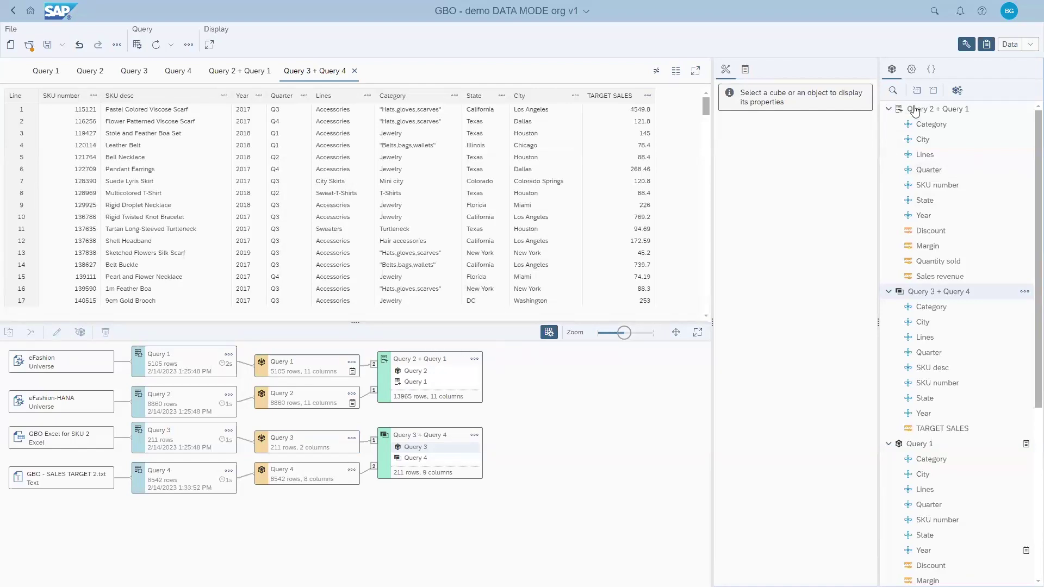
Collapse all the combined cubes and queries in the object list
left_click(888, 109)
left_click(888, 124)
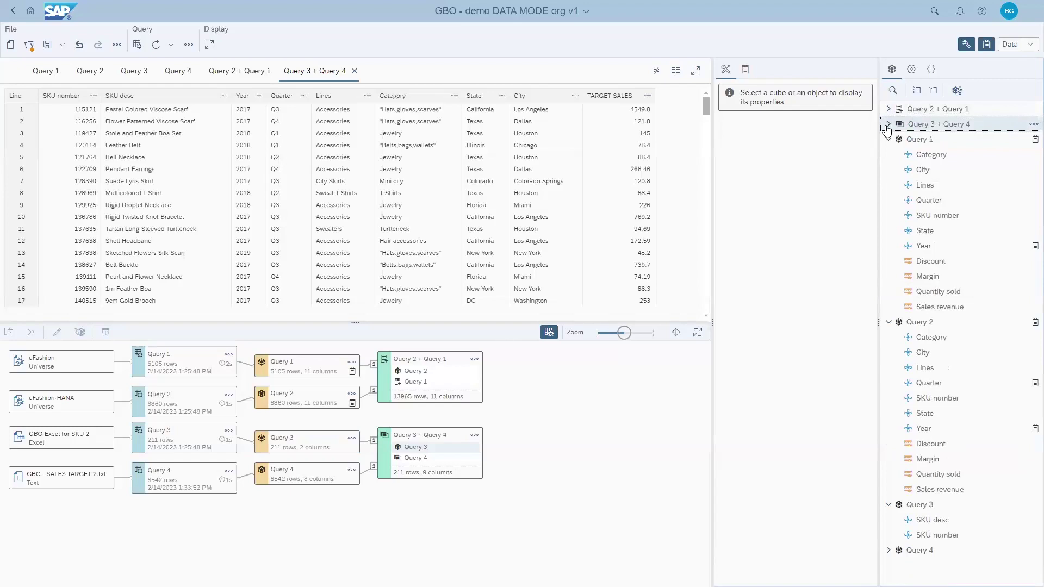
left_click(888, 139)
left_click(888, 154)
left_click(888, 170)
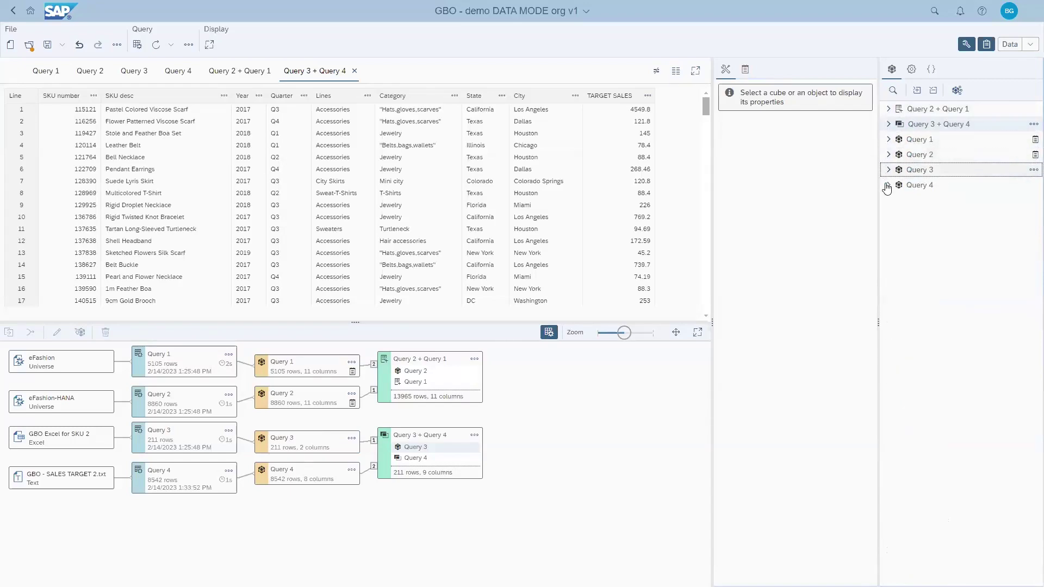
left_click(887, 185)
left_click(887, 186)
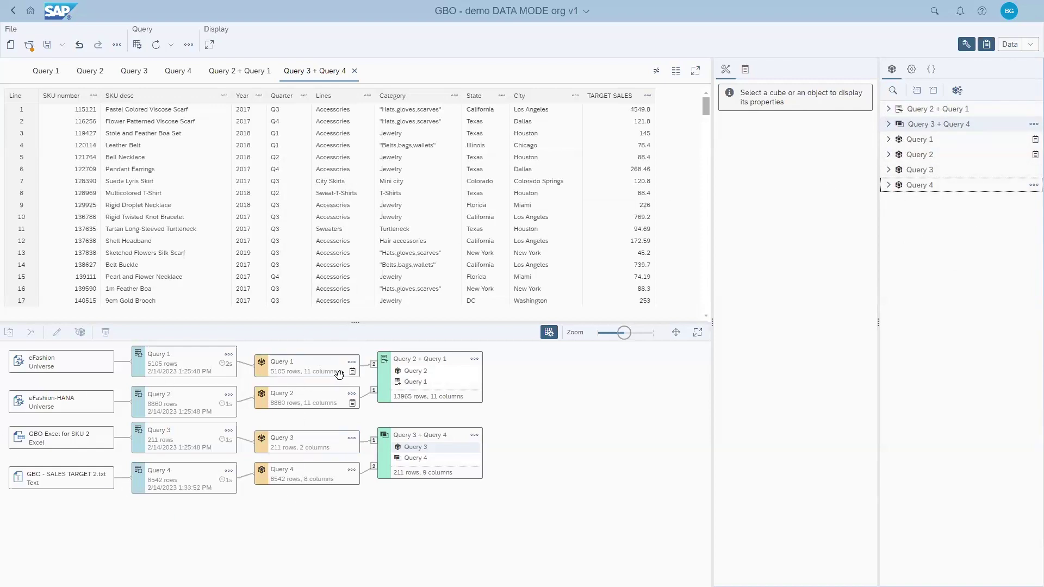
Hide the Query 3 and Query 4 cubes and collapse both in the object list
left_click(352, 439)
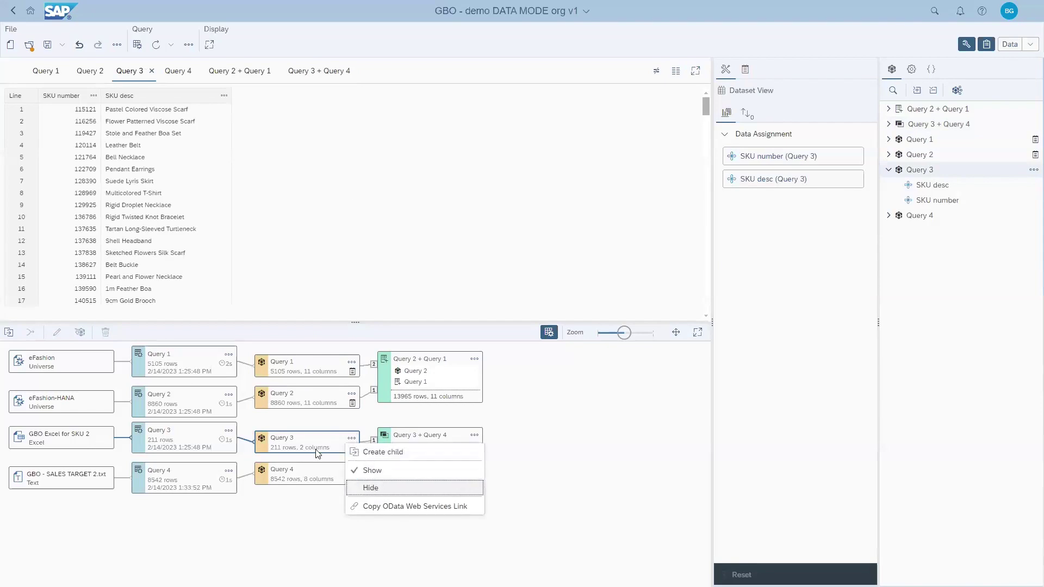
left_click(371, 488)
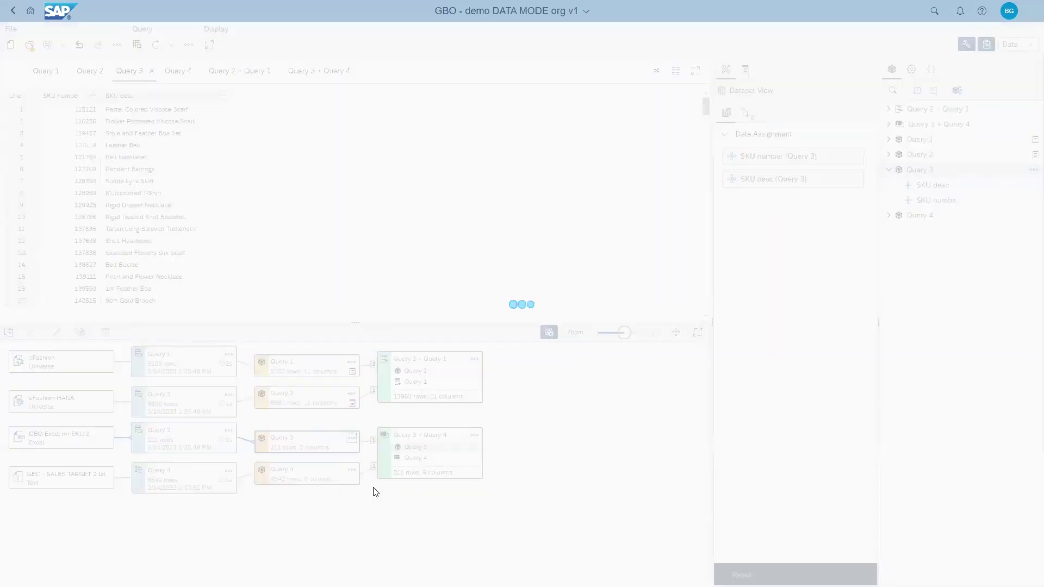
left_click(350, 471)
left_click(368, 519)
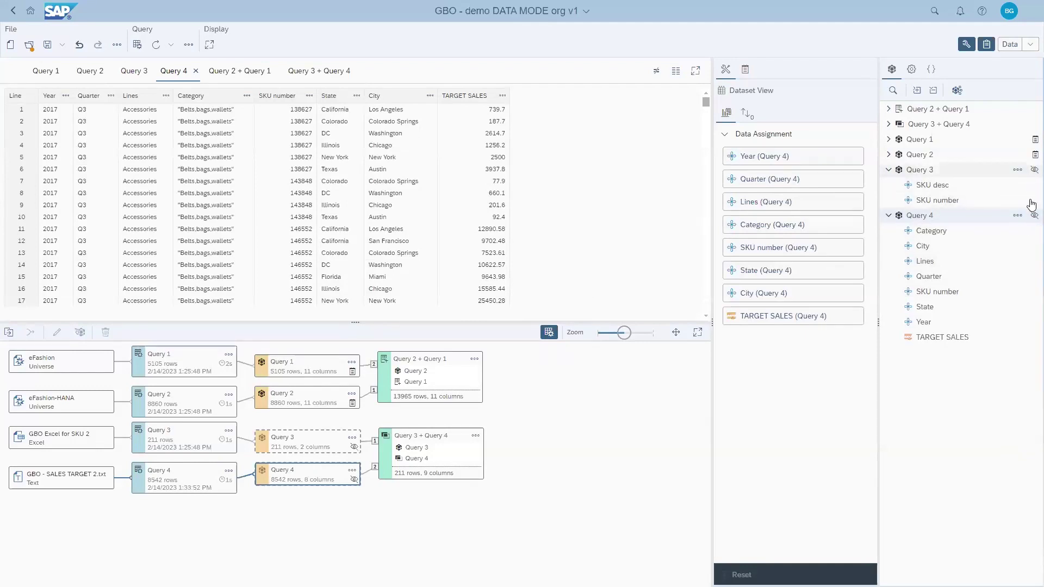
left_click(891, 169)
left_click(891, 185)
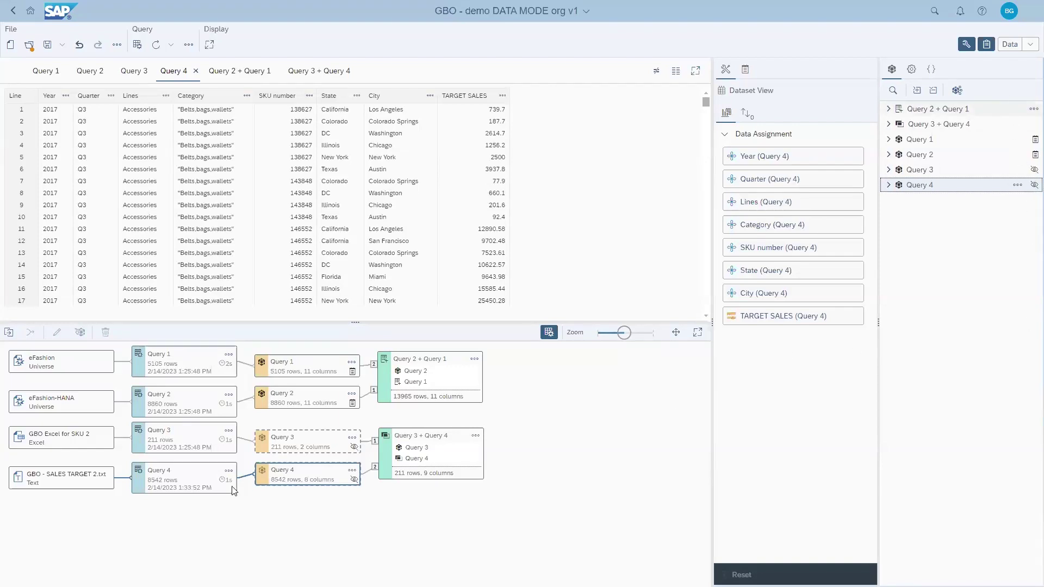
Switch the document to Design mode and collapse the Query 2 + Query 1 and Query 3 + Query 4 cubes in the object list
left_click(1031, 44)
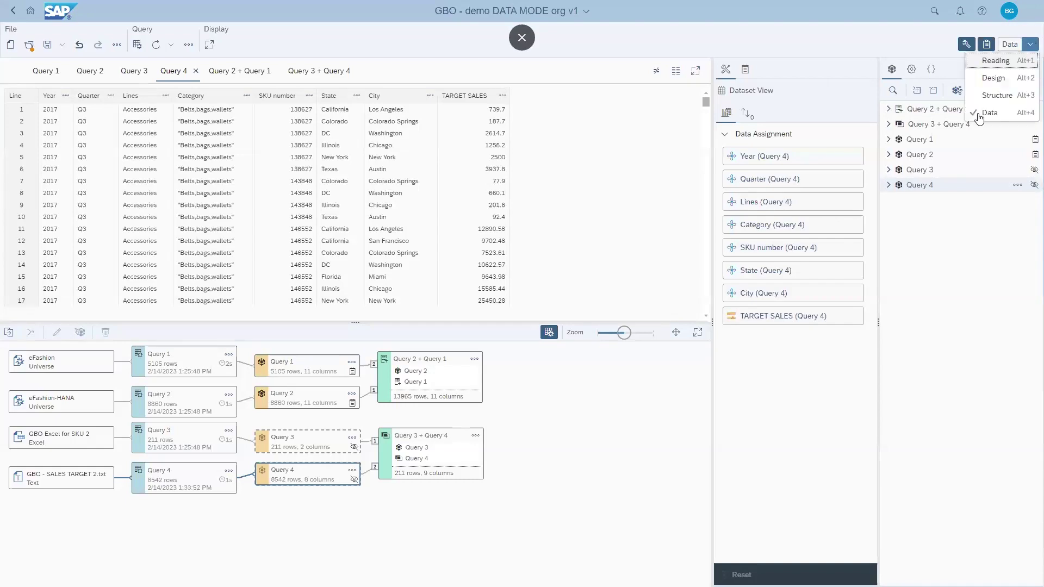
key("Down")
key("Down")
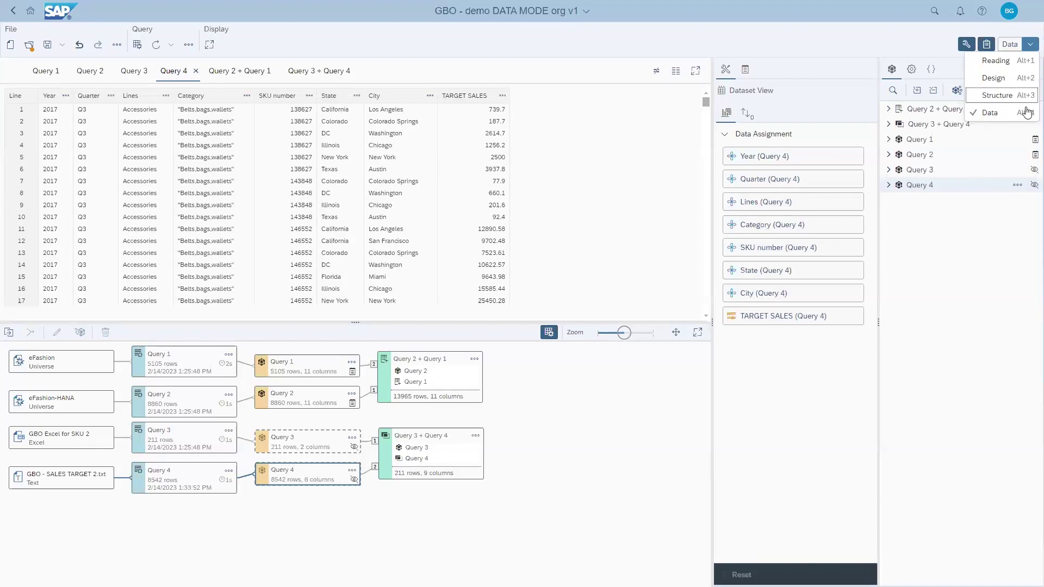
left_click(1005, 80)
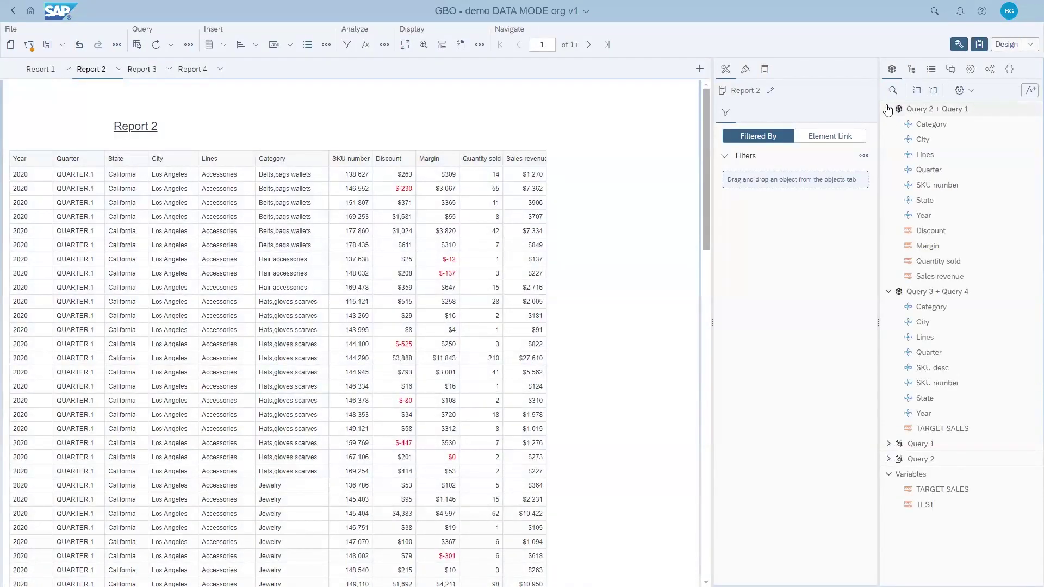
left_click(887, 109)
left_click(888, 123)
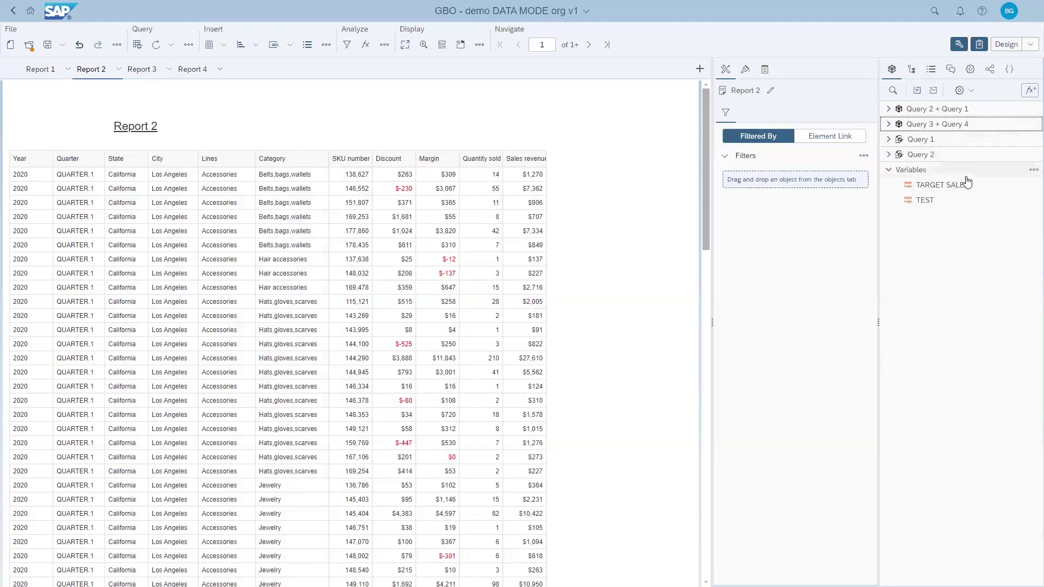
Switch the document to Data mode and hide the Query 2 cube
left_click(1030, 44)
left_click(998, 111)
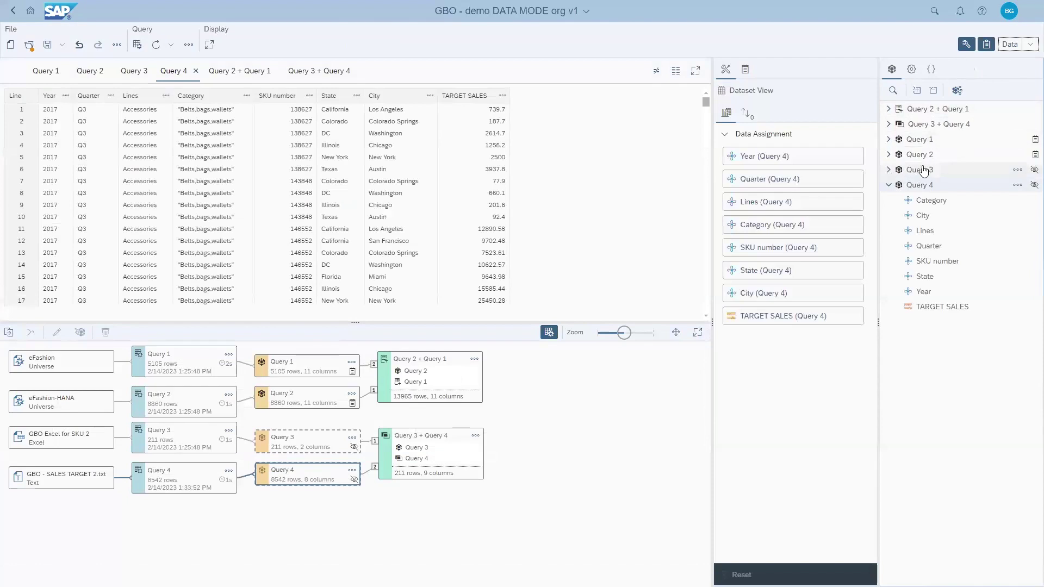
left_click(351, 393)
left_click(369, 425)
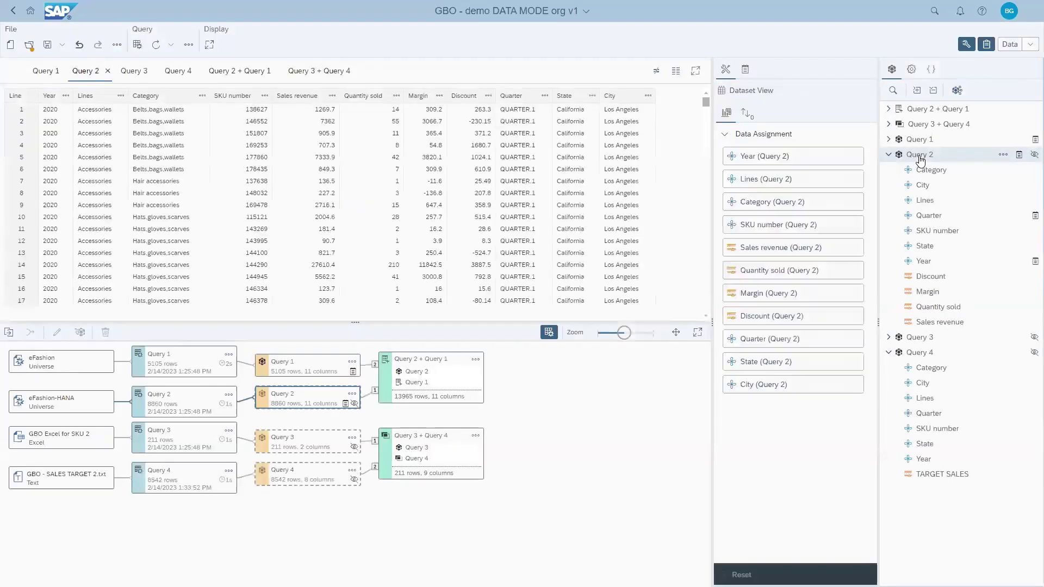
left_click_drag(921, 160, 923, 160)
Switch the document back to Design mode and collapse Query 2 + Query 1, Query 3 + Query 4 and Query 1 in the object list
left_click(1030, 44)
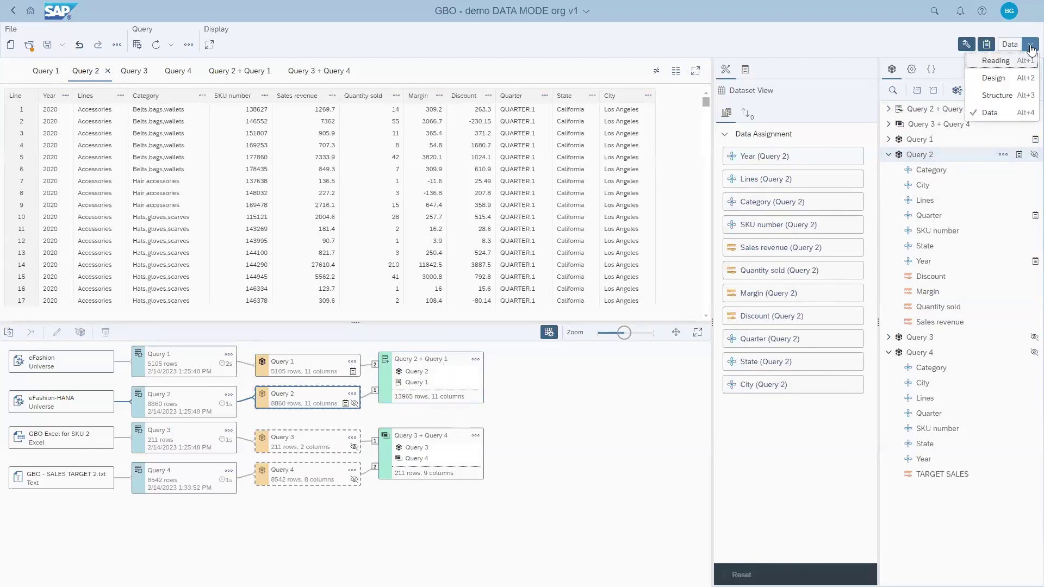
left_click(999, 82)
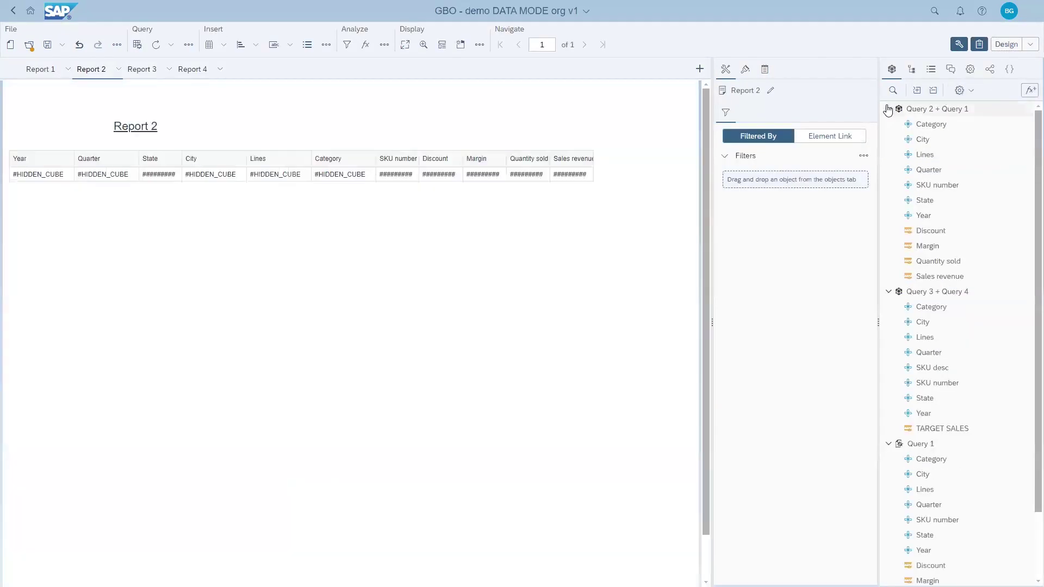
left_click(888, 108)
left_click(887, 125)
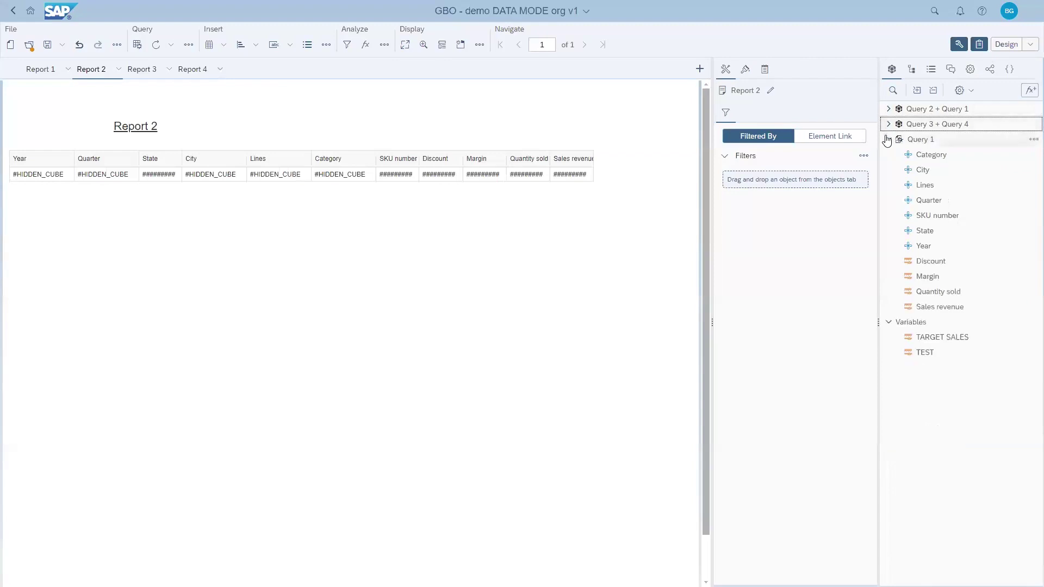
left_click(888, 139)
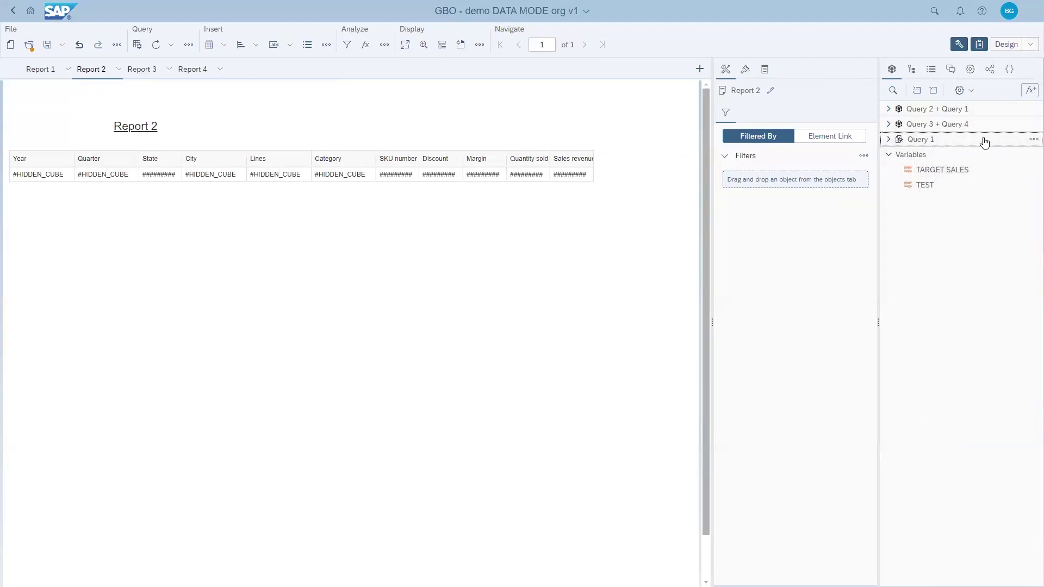
Open Report 1 and copy the OData Web Services link of its table
left_click(33, 69)
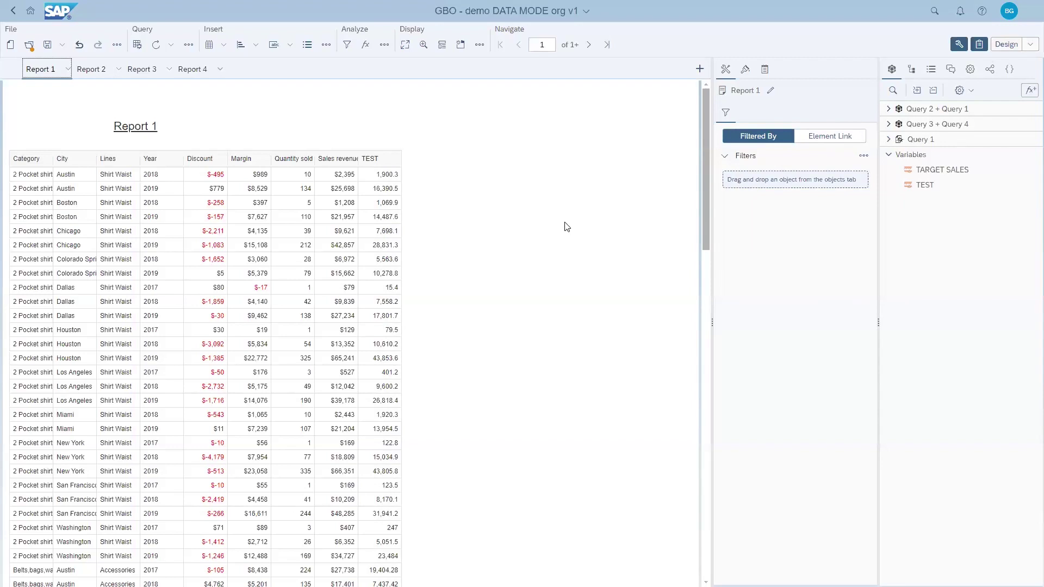
left_click(1030, 46)
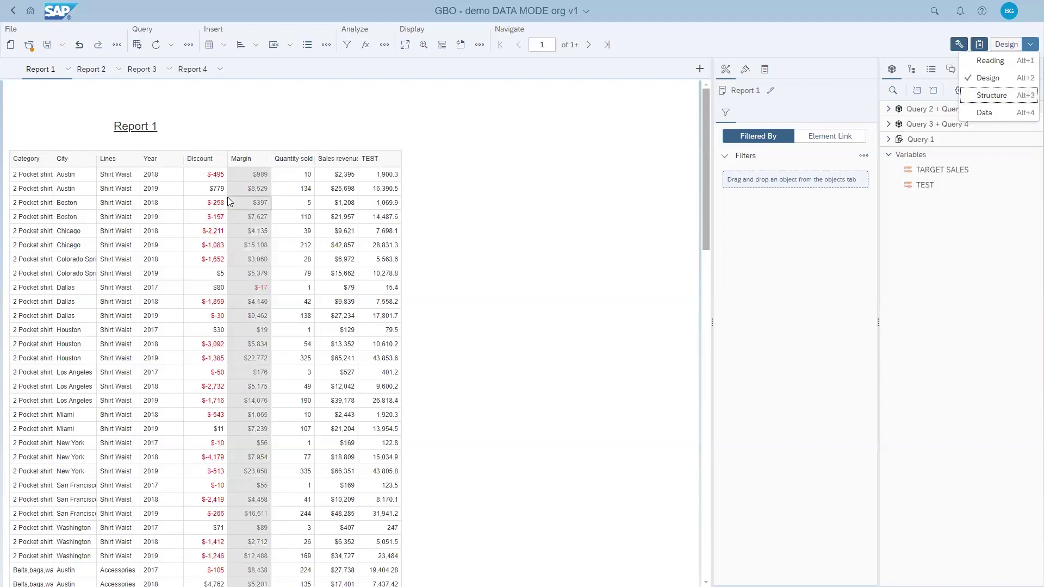
left_click(319, 186)
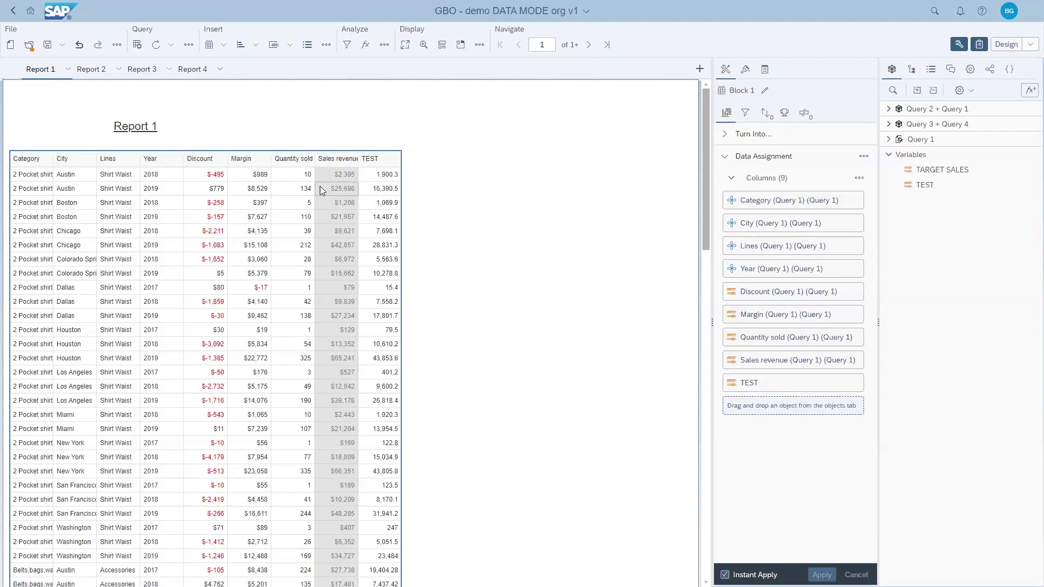
right_click(318, 187)
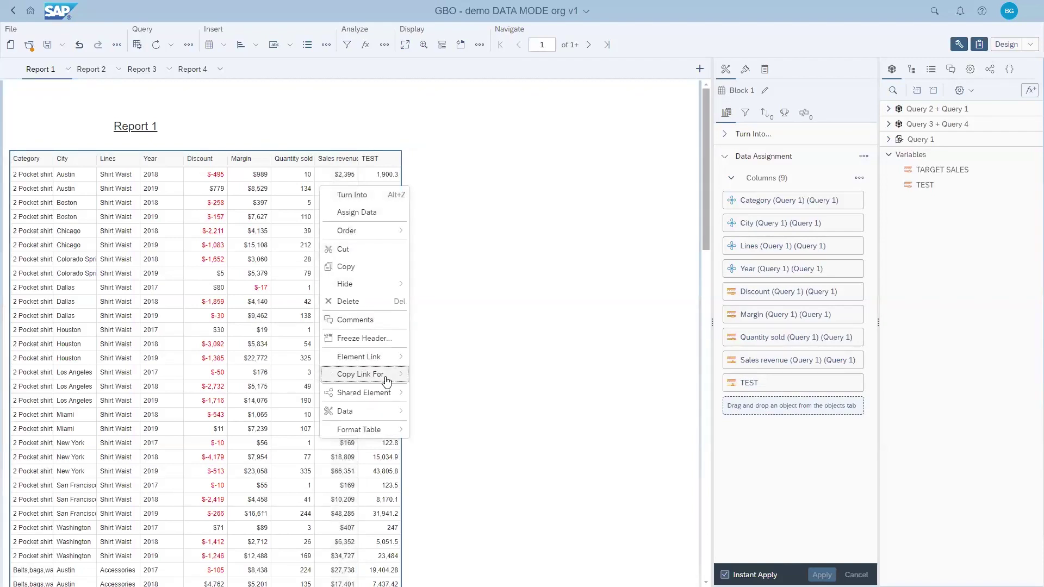
mouse_move(405, 378)
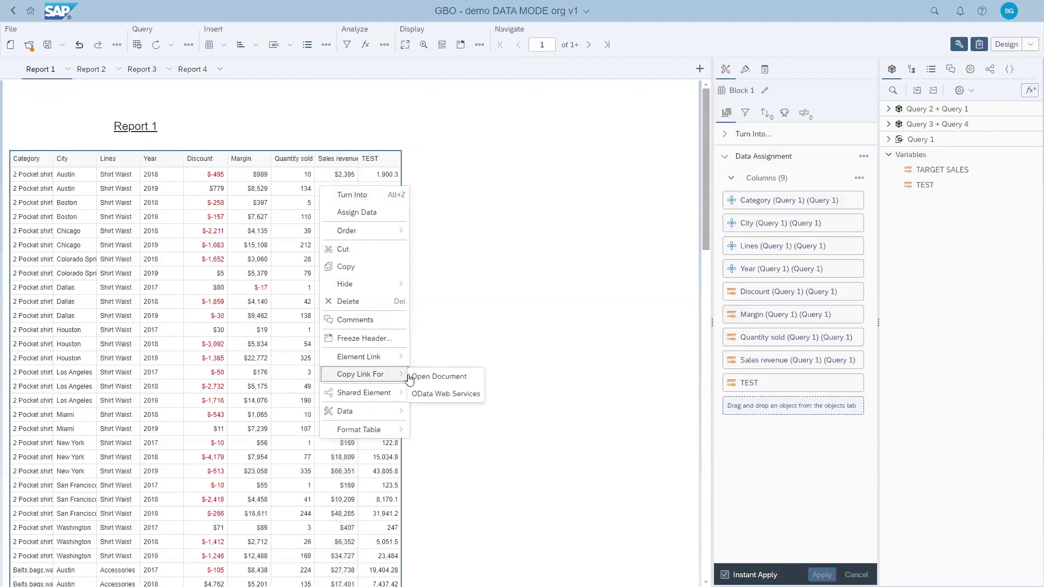
left_click(456, 394)
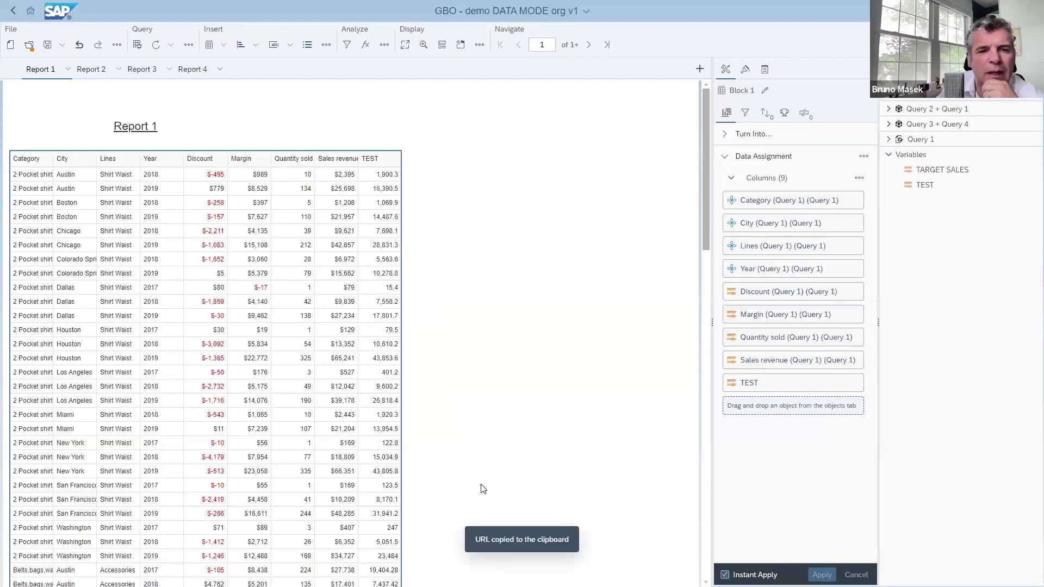
Switch to the blank Book5 workbook in Excel and select cell B2
key("alt+Tab")
mouse_move(596, 574)
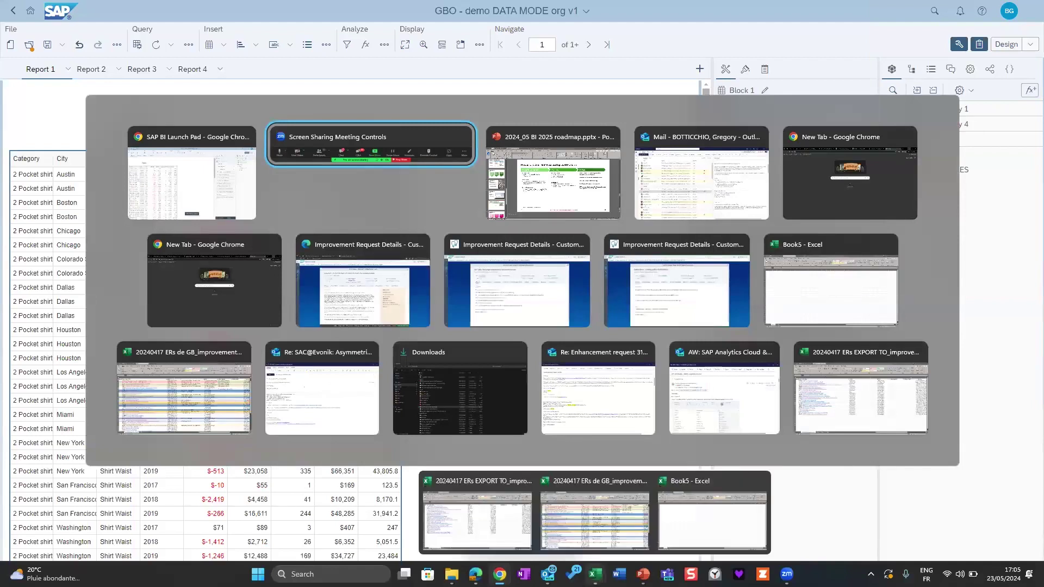
key("Escape")
left_click(747, 531)
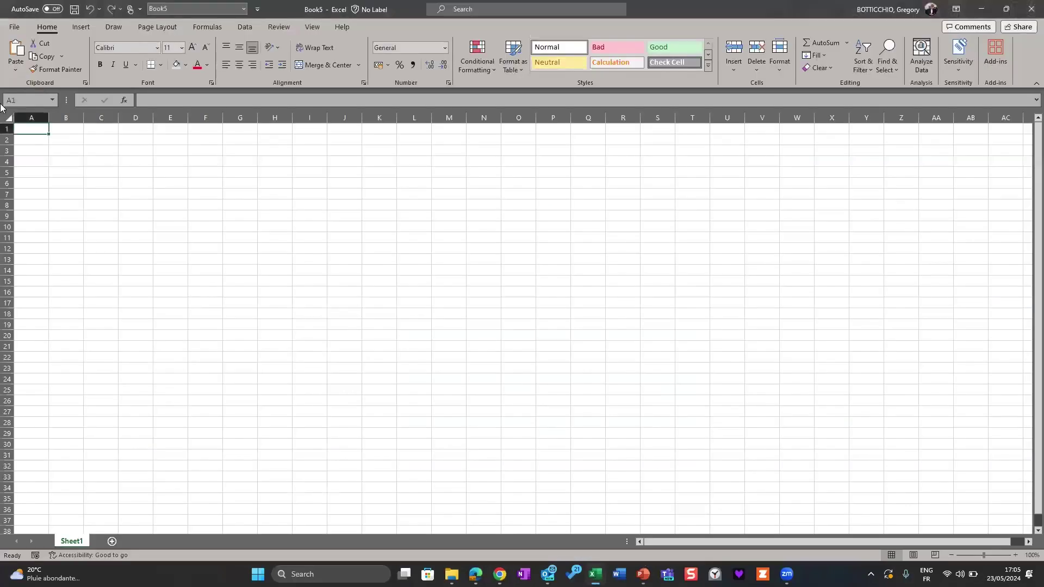
left_click(68, 141)
Get data from an OData feed using the copied table link and load it into the workbook
left_click(245, 22)
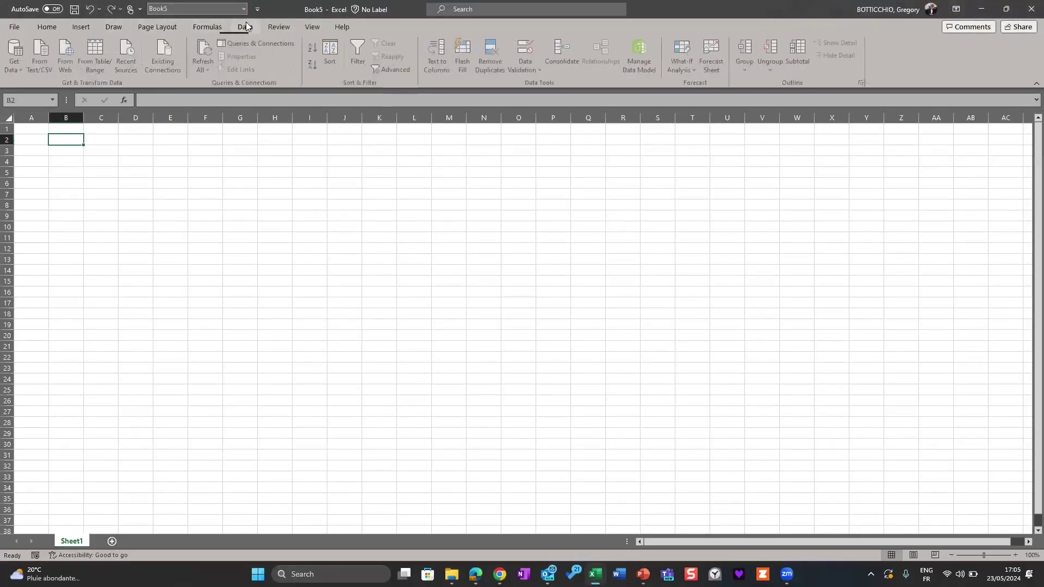
left_click(8, 50)
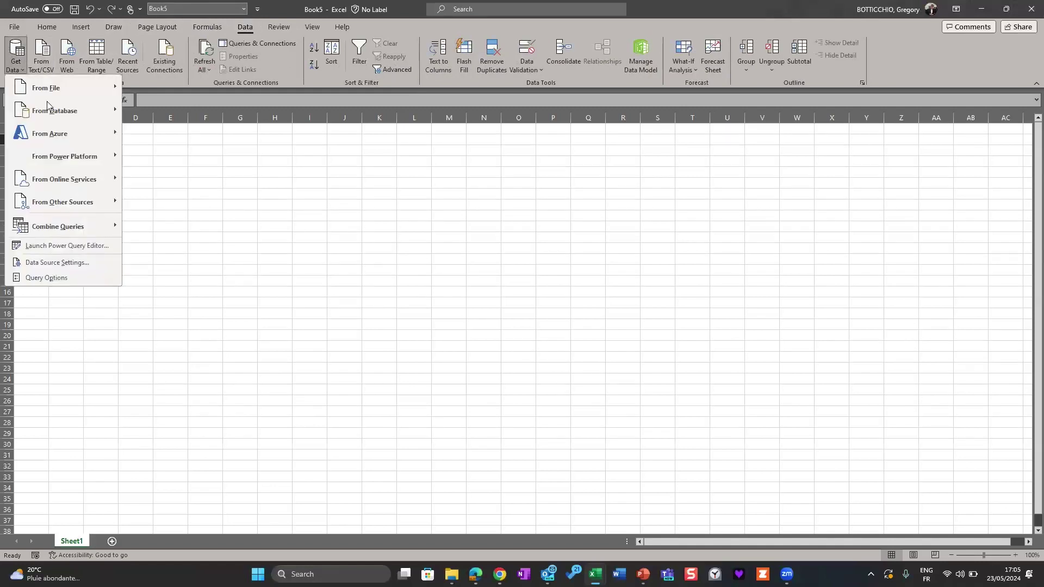
mouse_move(77, 204)
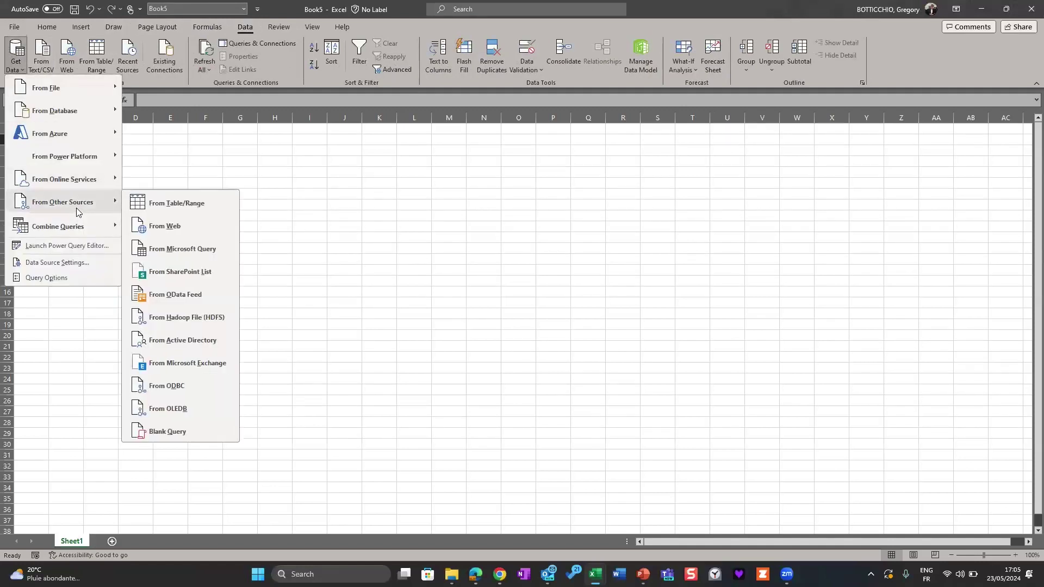
left_click(196, 298)
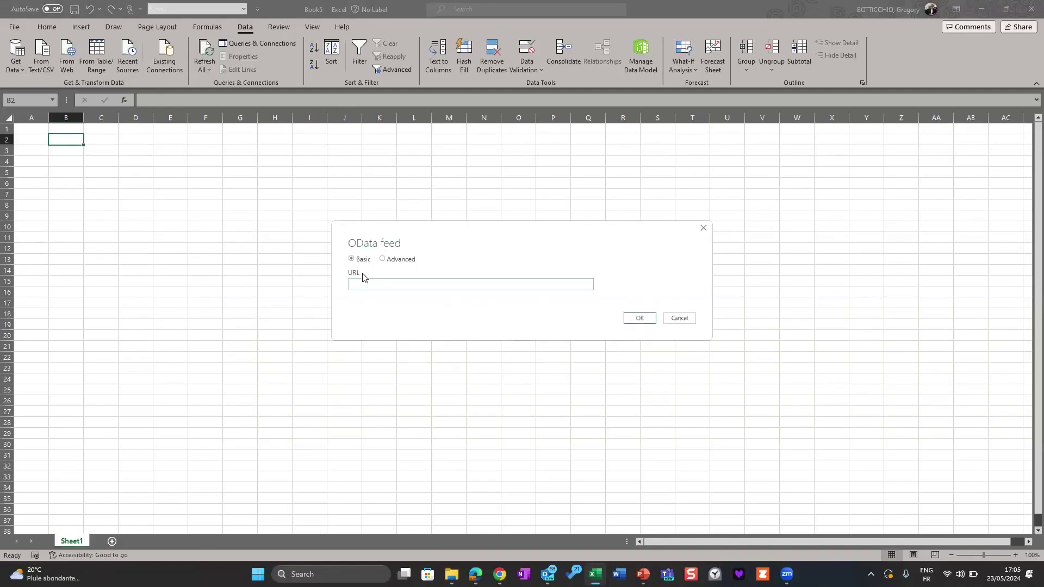
key("ctrl+v")
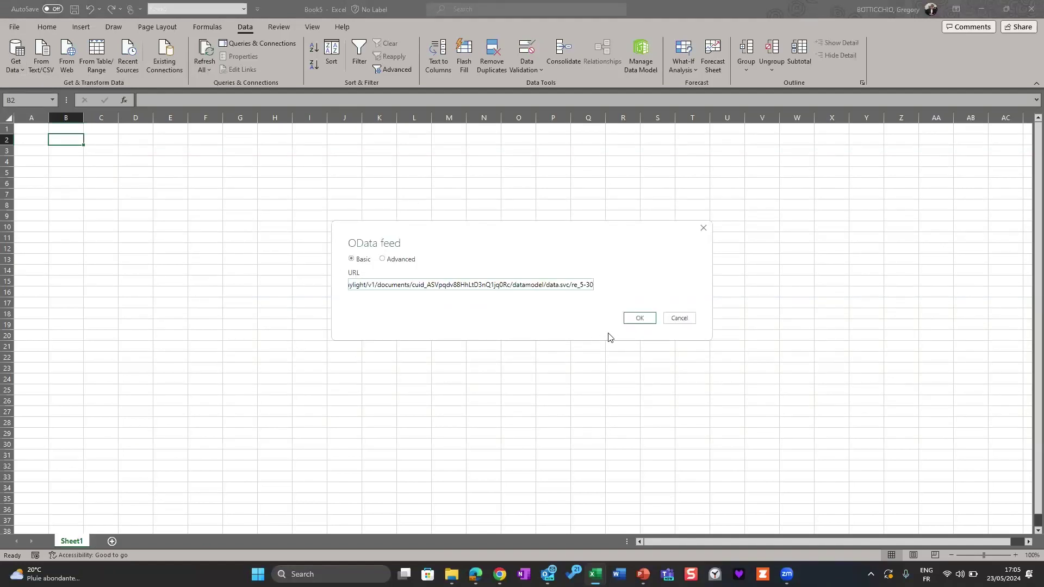
left_click(638, 319)
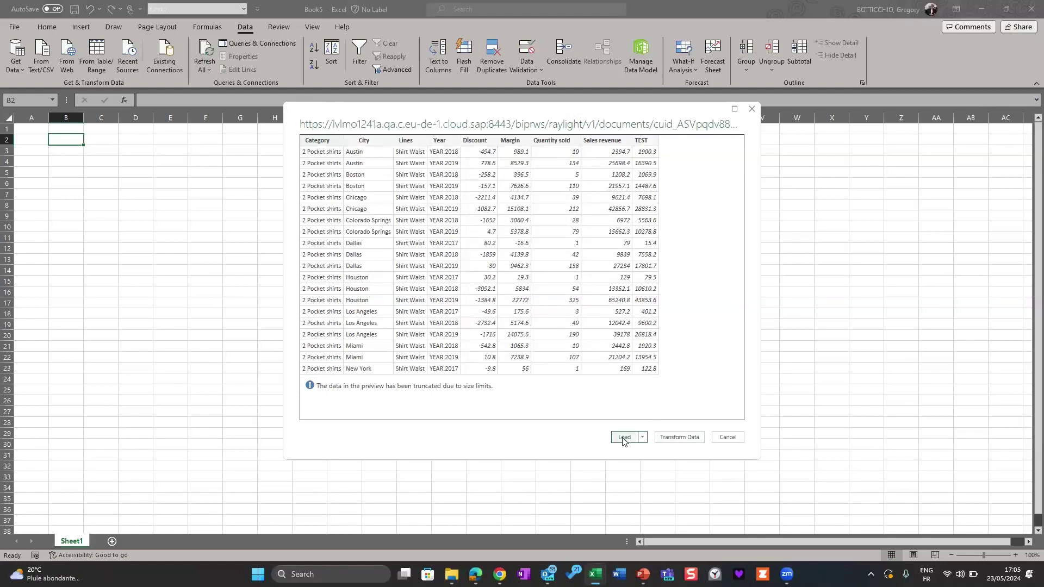
left_click(623, 438)
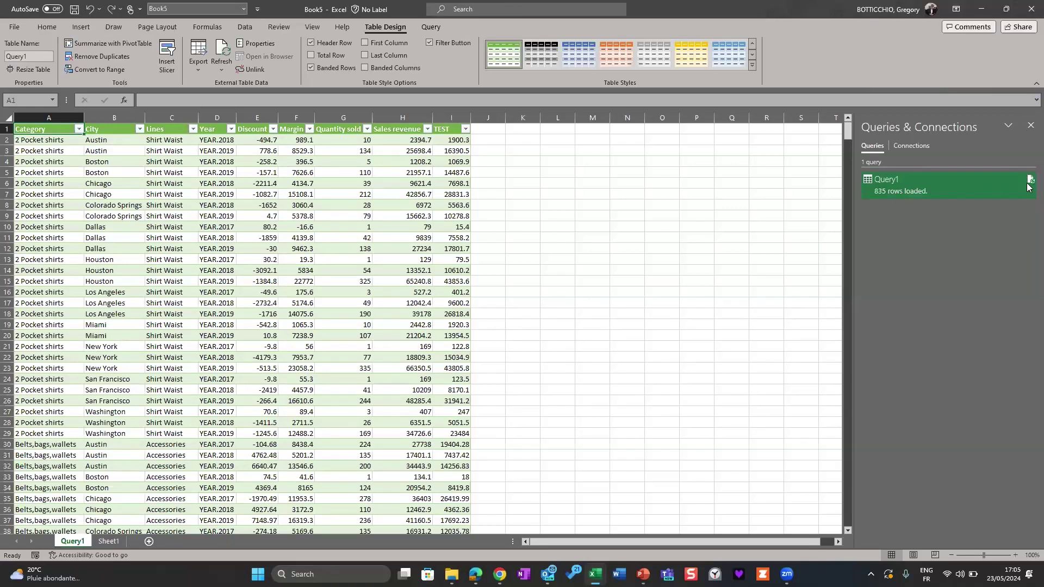
mouse_move(1026, 187)
left_click(355, 261)
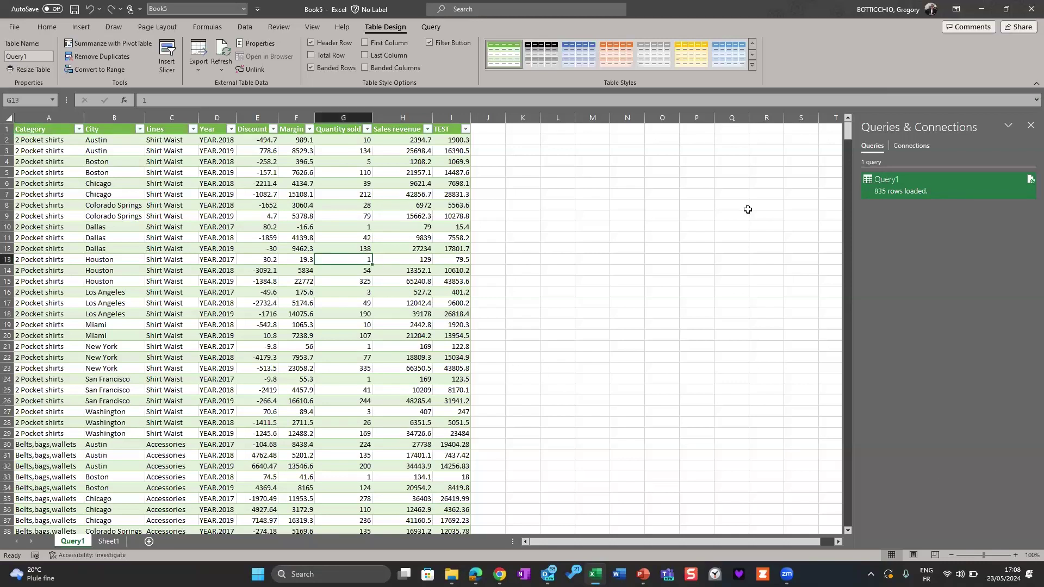
left_click(594, 227)
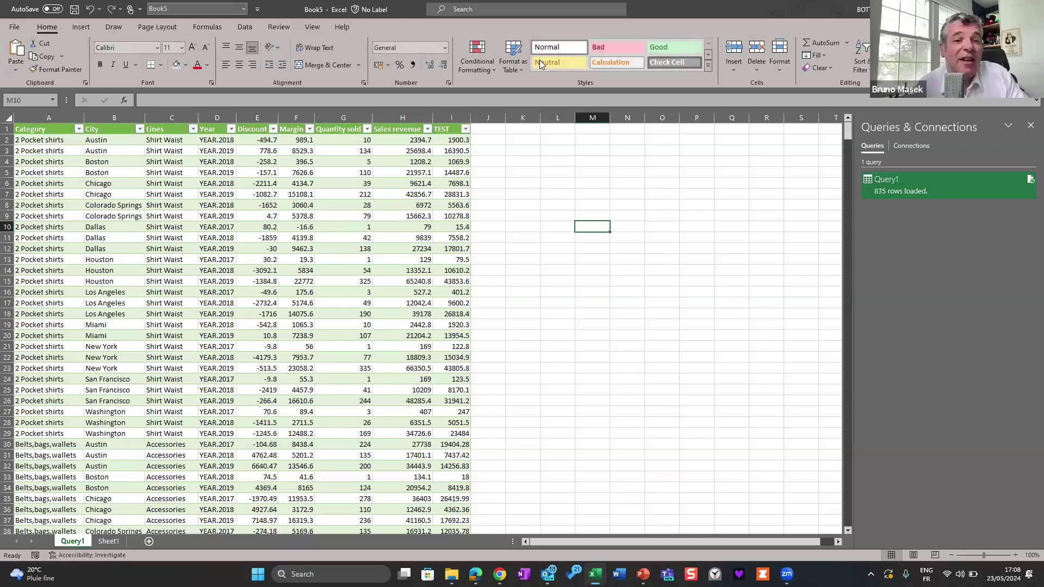
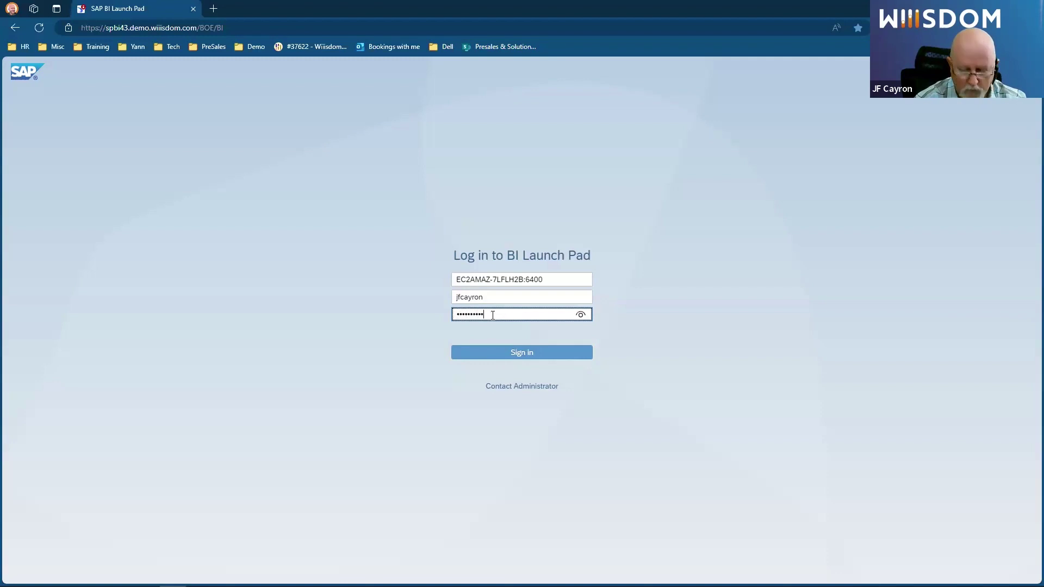
Sign in to BI Launch Pad and open the recent Scheduling Data document in Data mode
key("Return")
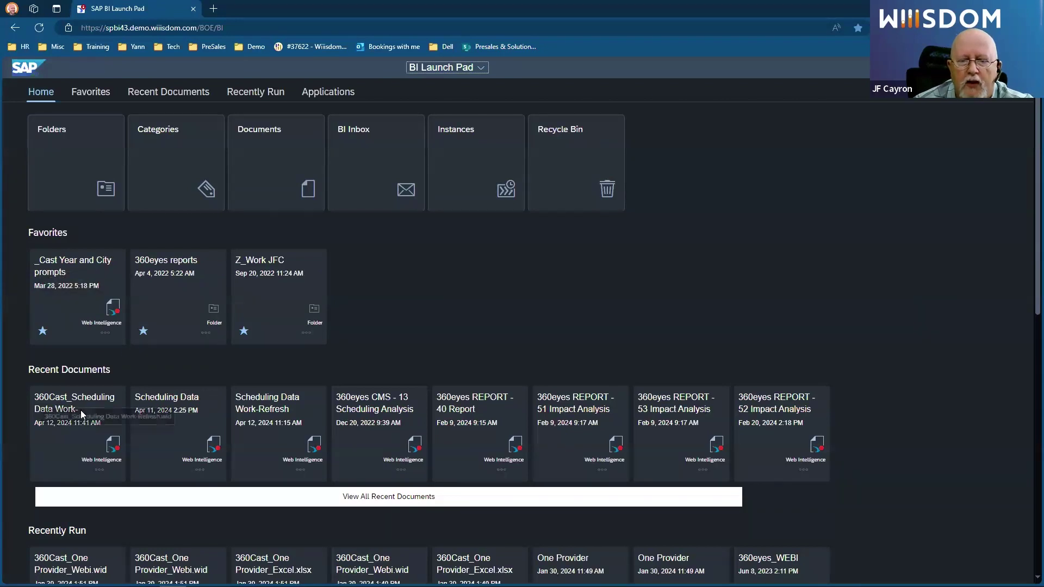
left_click(178, 404)
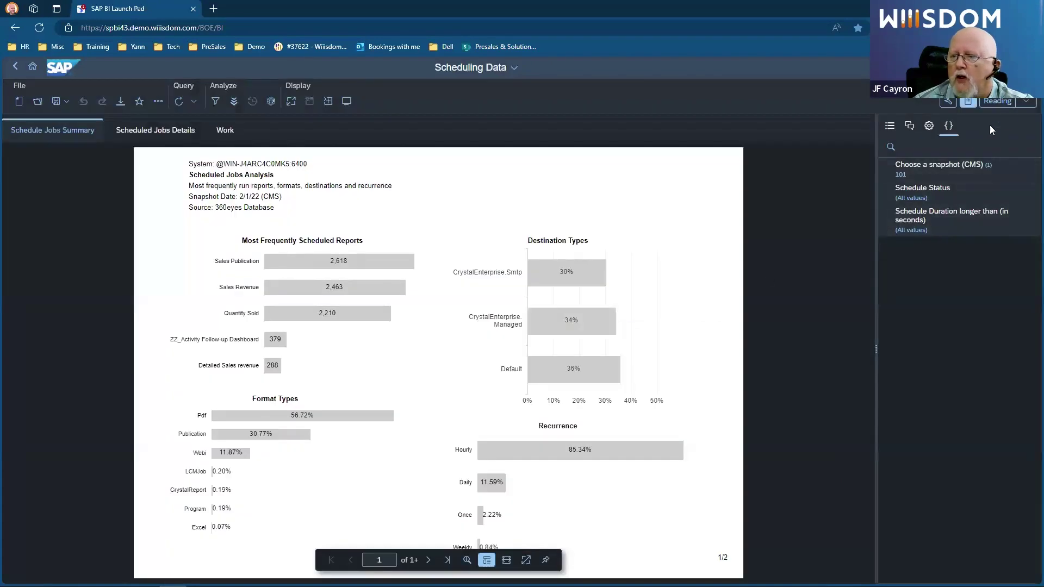
left_click(1025, 101)
left_click(986, 169)
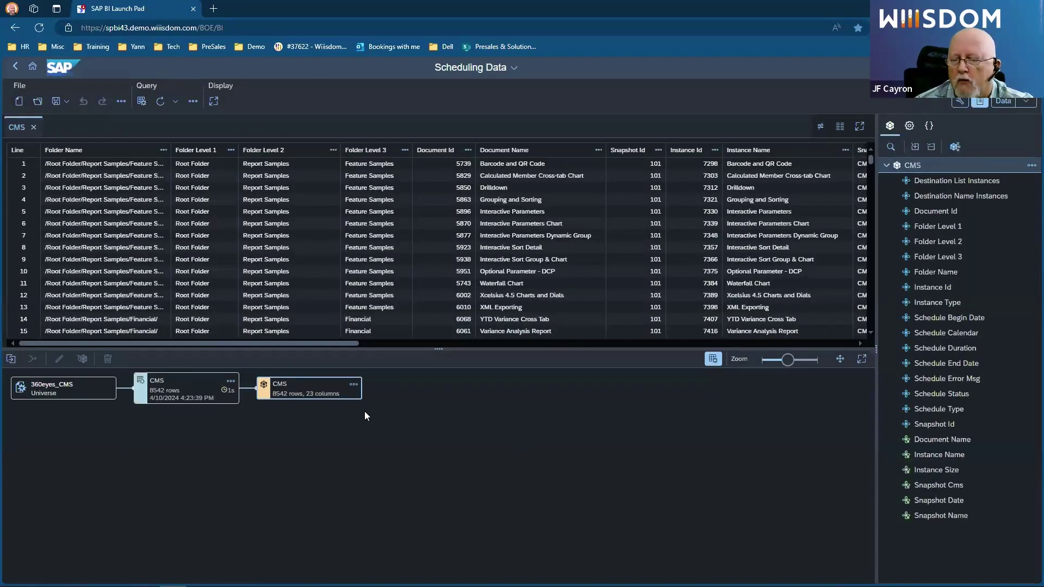
Show the CMS cube's Copy OData Web Services Link option, examine the link in Notepad++, and return to the browser
left_click(353, 386)
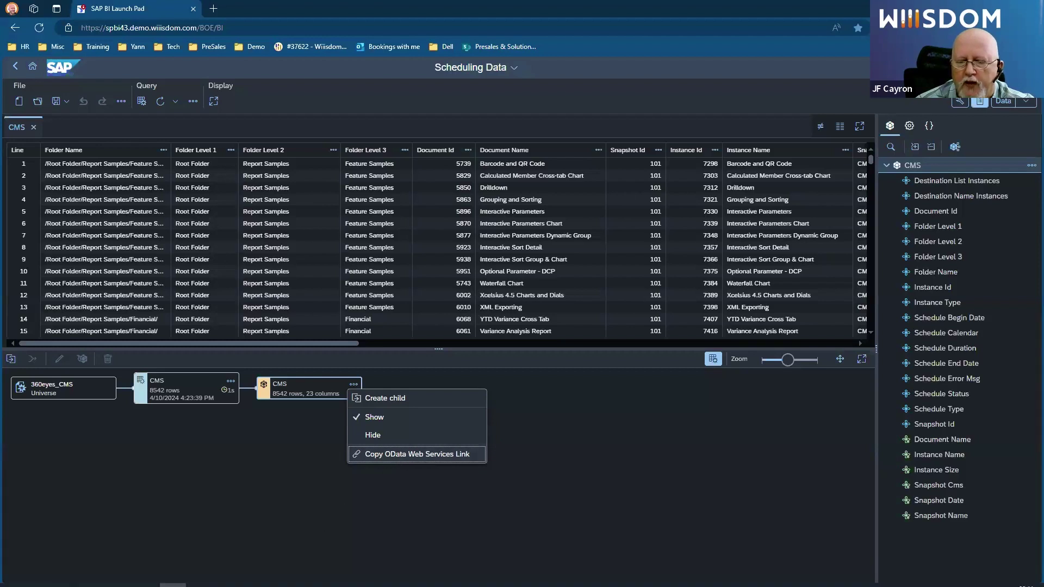
left_click(279, 576)
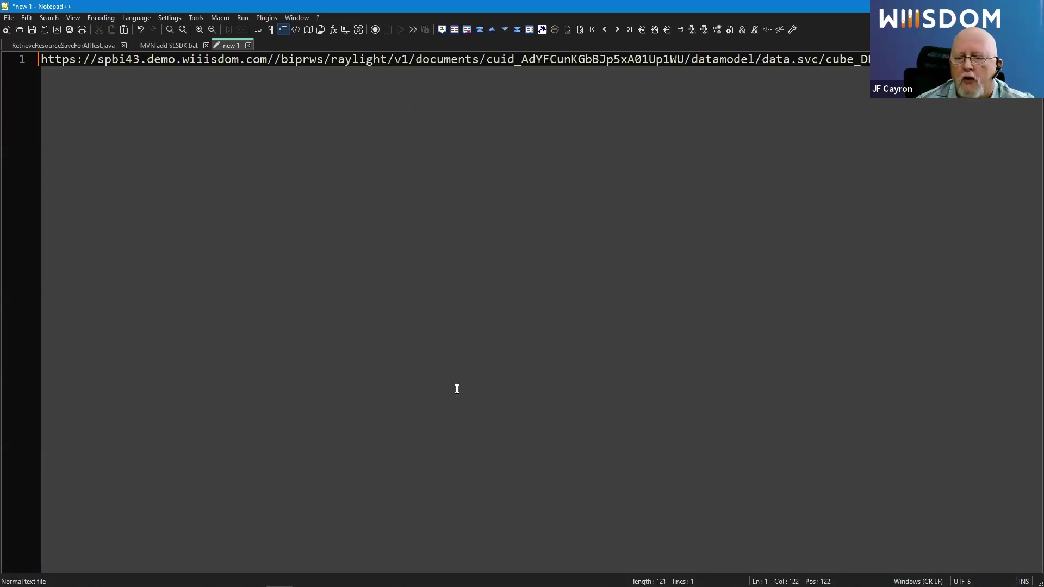
mouse_move(279, 585)
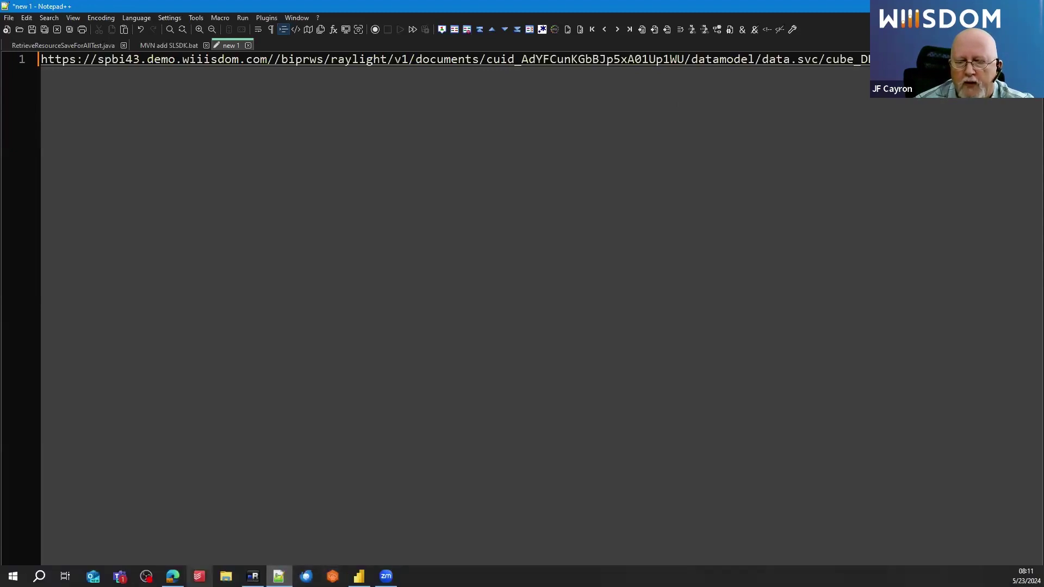
mouse_move(172, 576)
left_click(172, 525)
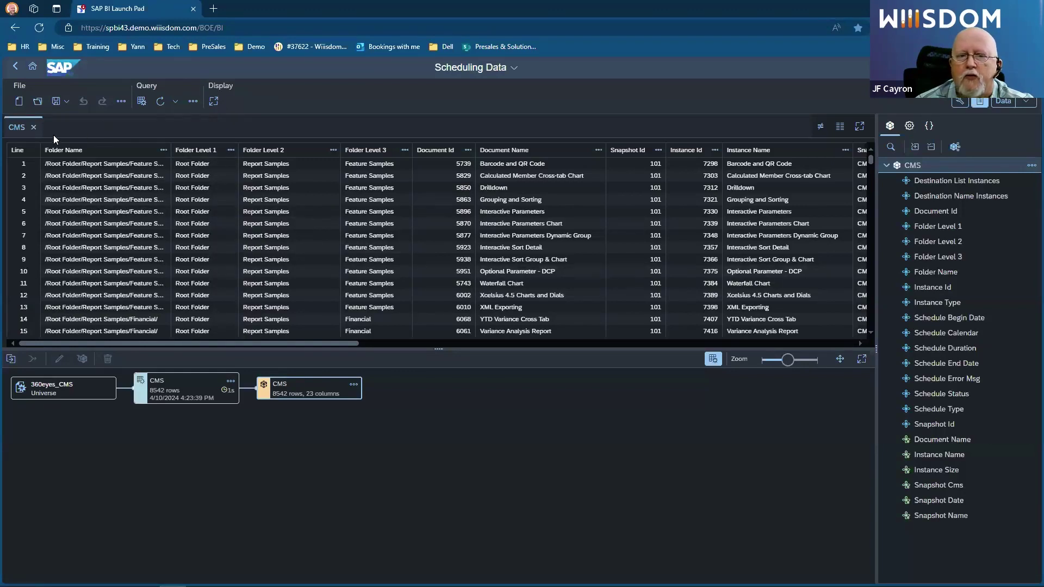
Switch the Scheduling Data document to Design mode and open the Scheduled Jobs Details report
left_click(1022, 101)
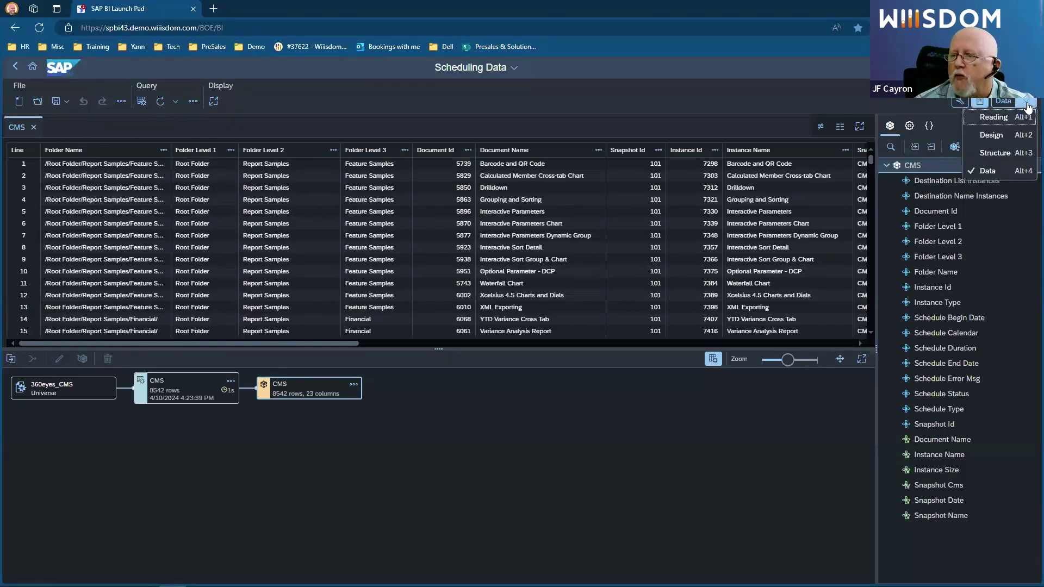
left_click(1015, 137)
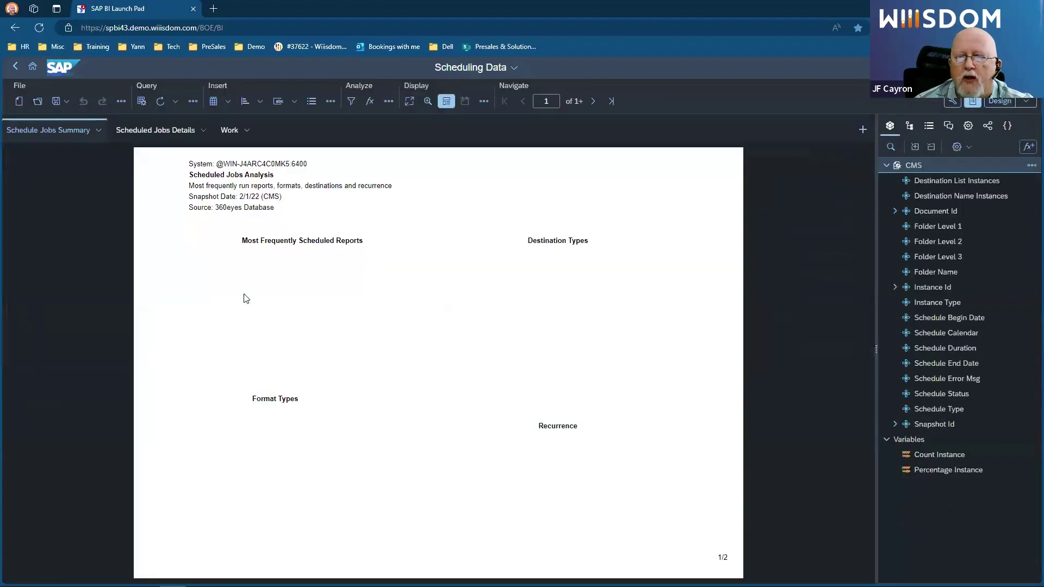
left_click(154, 132)
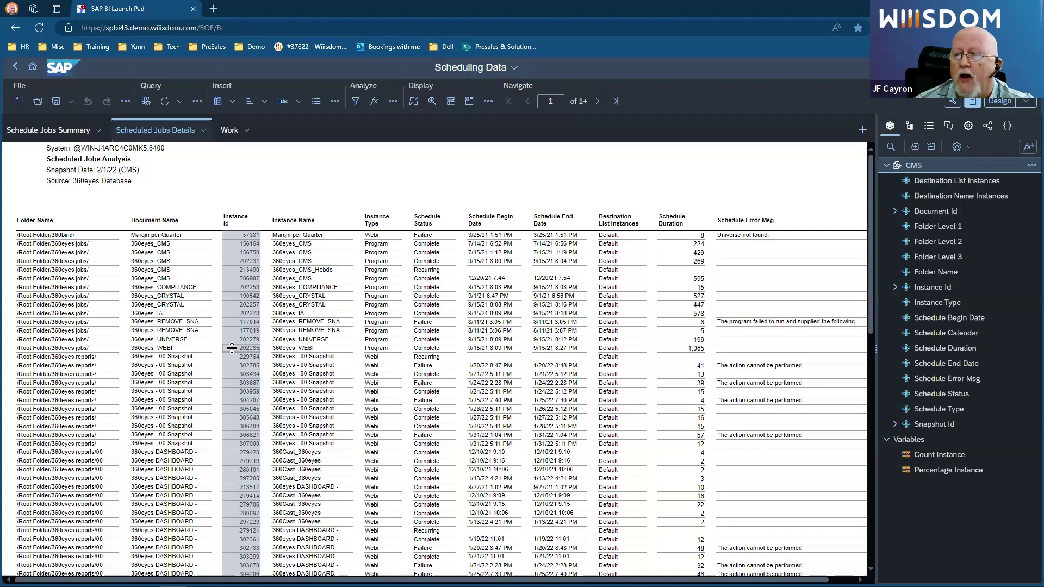
mouse_move(238, 586)
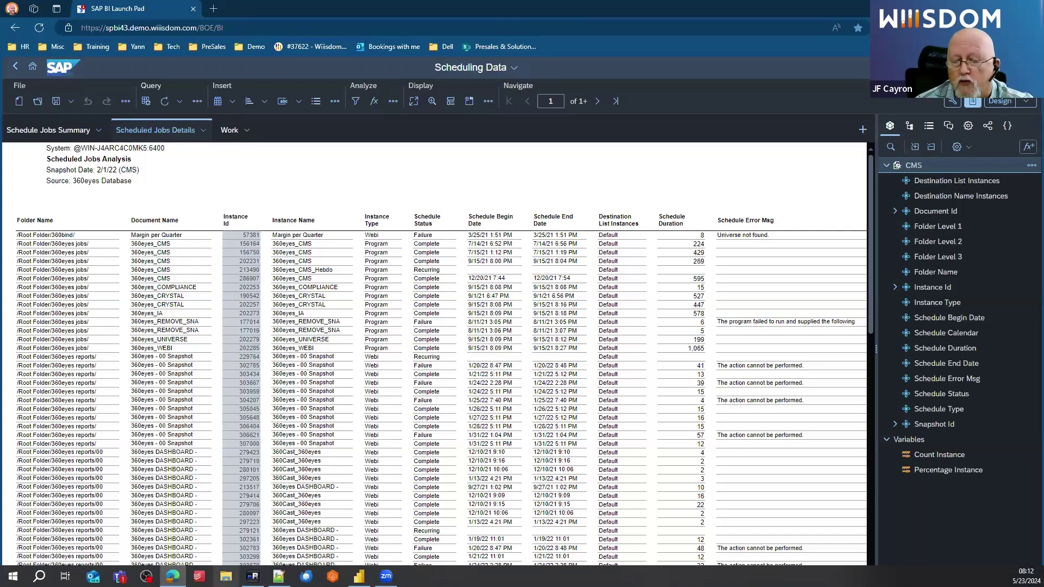
Switch to the OData Demo file in Power BI Desktop and show its Overview report page instead of the data model
left_click(760, 538)
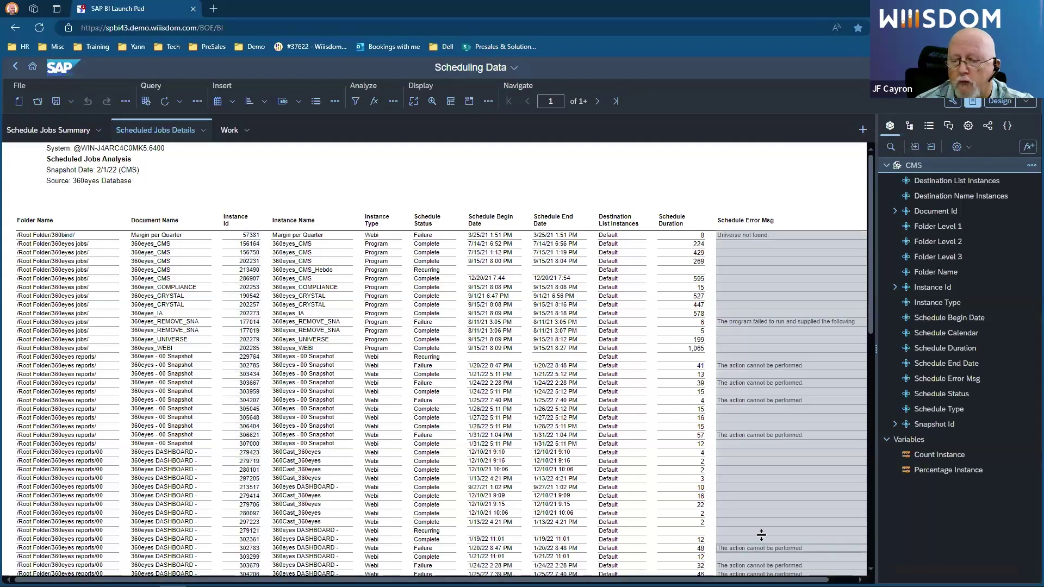
mouse_move(274, 586)
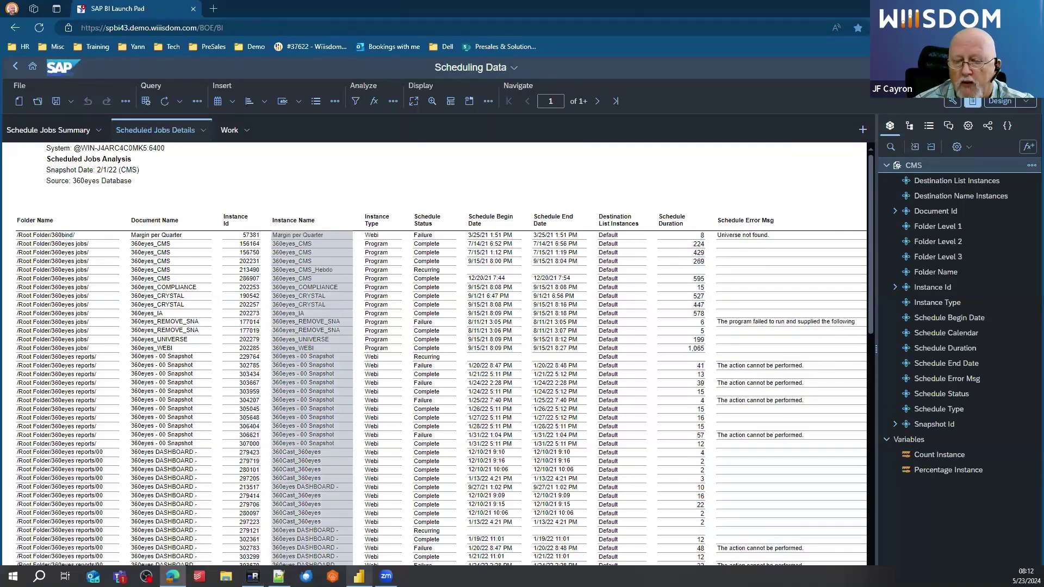
left_click(359, 576)
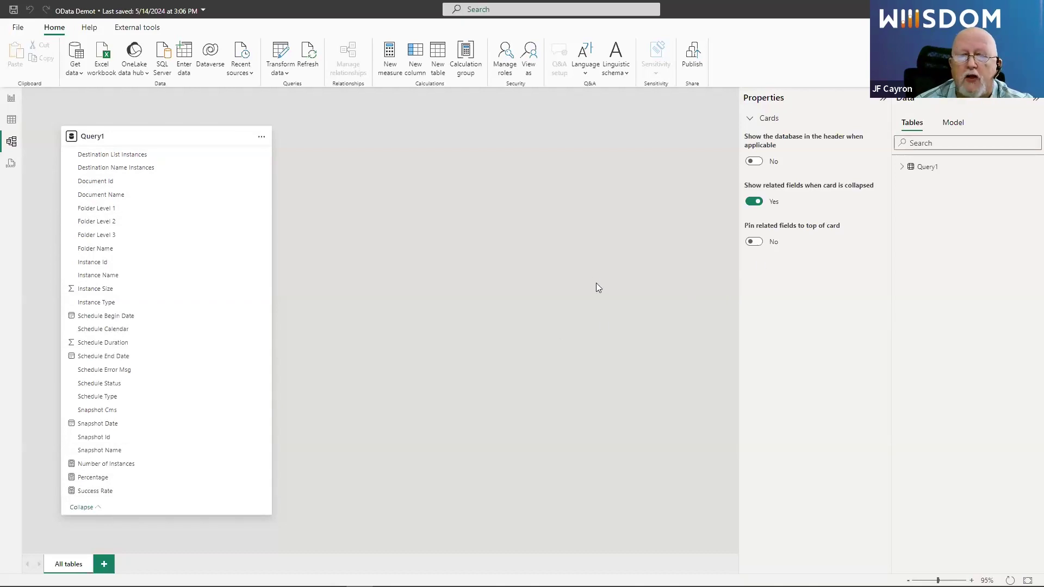
left_click(12, 101)
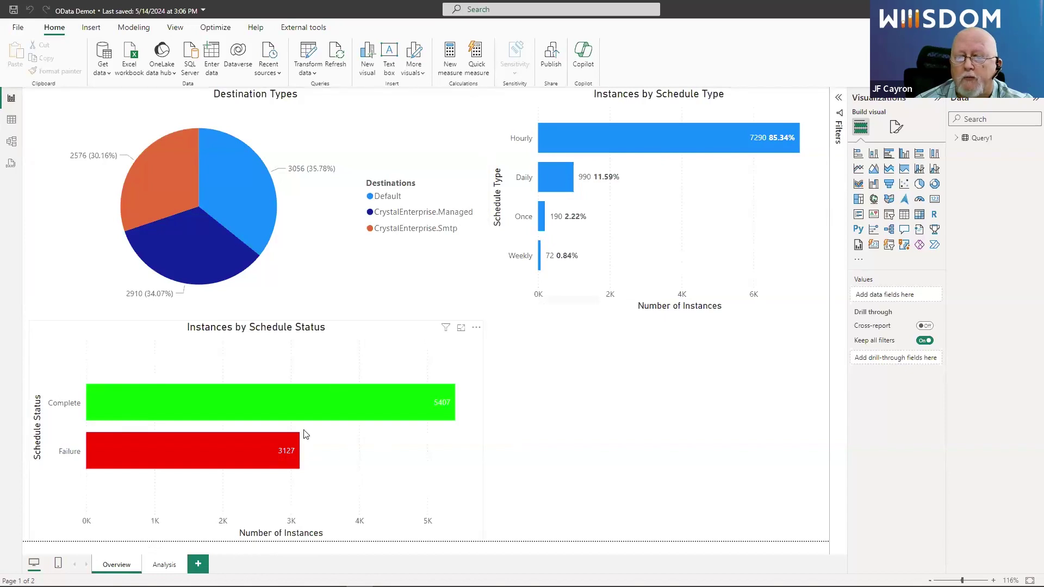
On the Analysis page, try a Schedule End Date range starting 8/15/2020, reset the start to 3/10/2020, and return to the Overview page
left_click(164, 565)
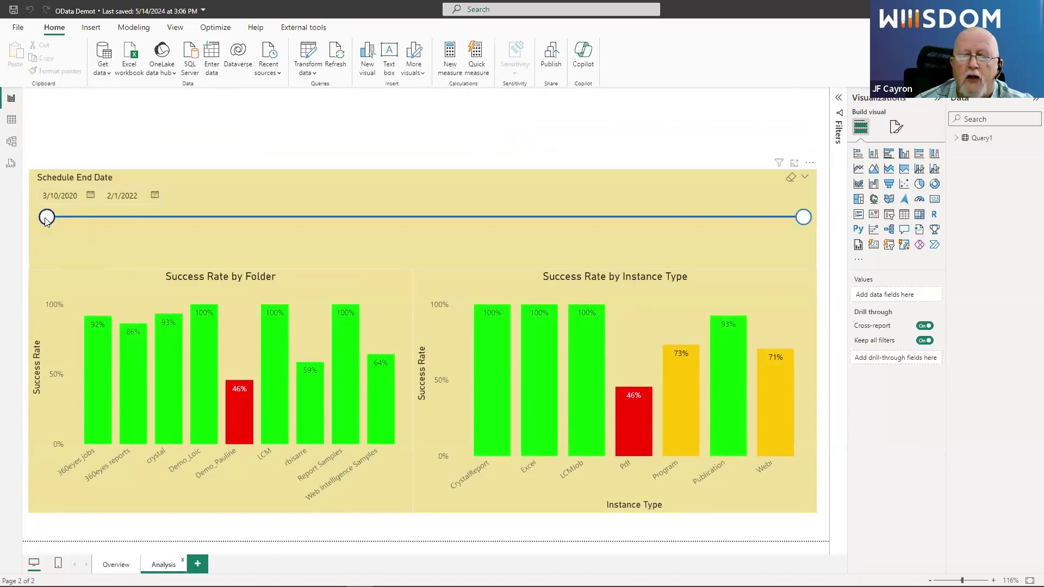
left_click_drag(208, 224, 218, 224)
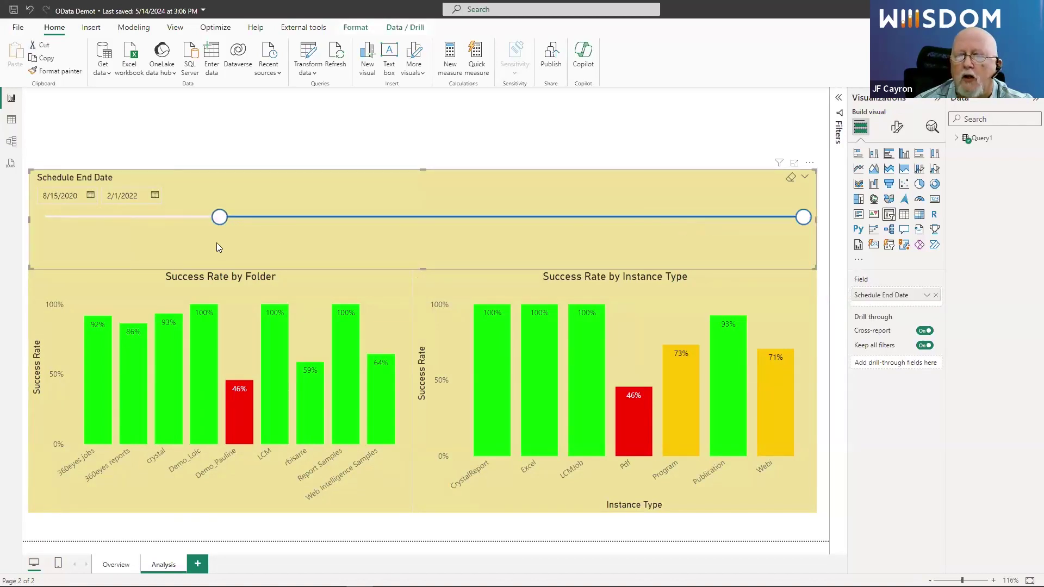
left_click_drag(221, 224, 32, 220)
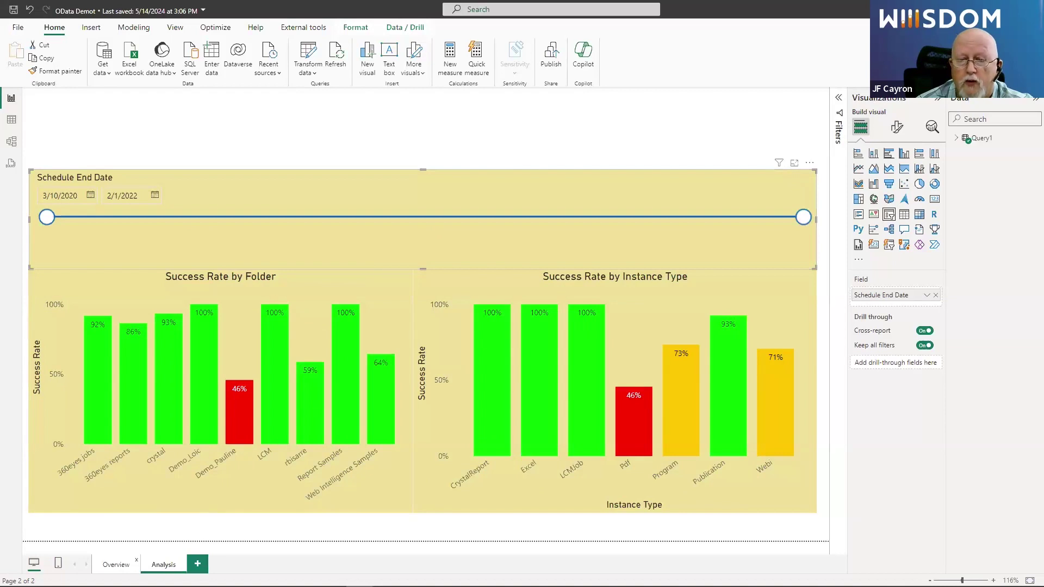
left_click(116, 564)
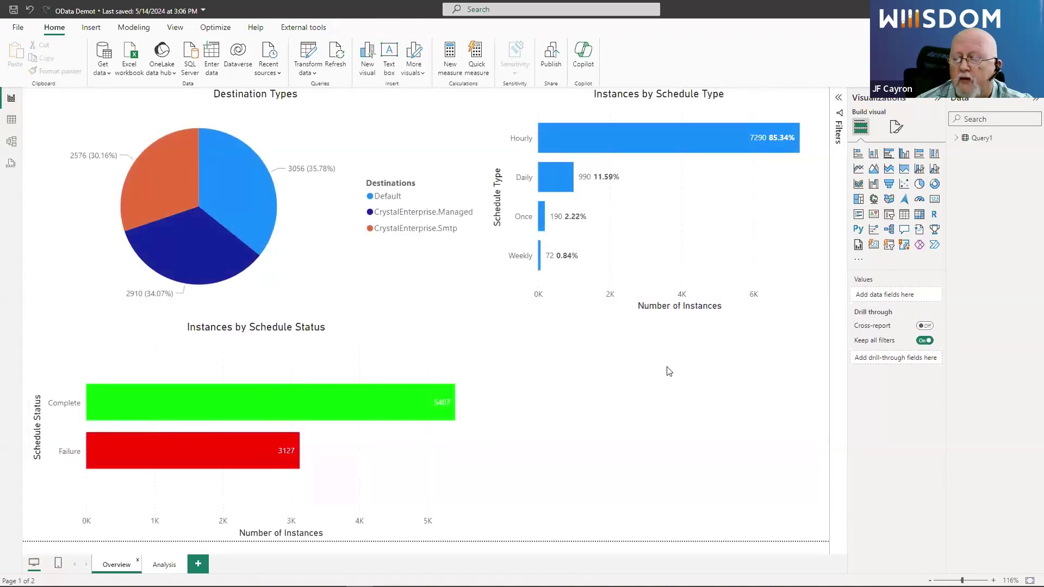